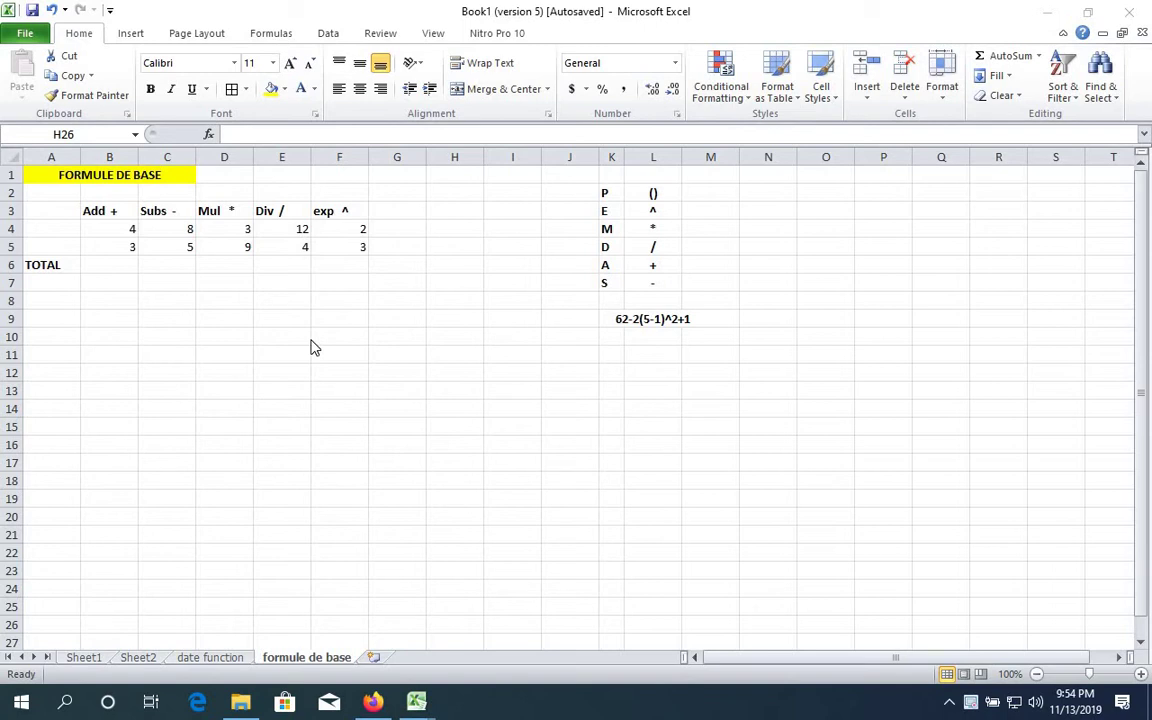
Add the two numbers of the Add column in total cell B6 with the formula =B4+B5.
click(123, 265)
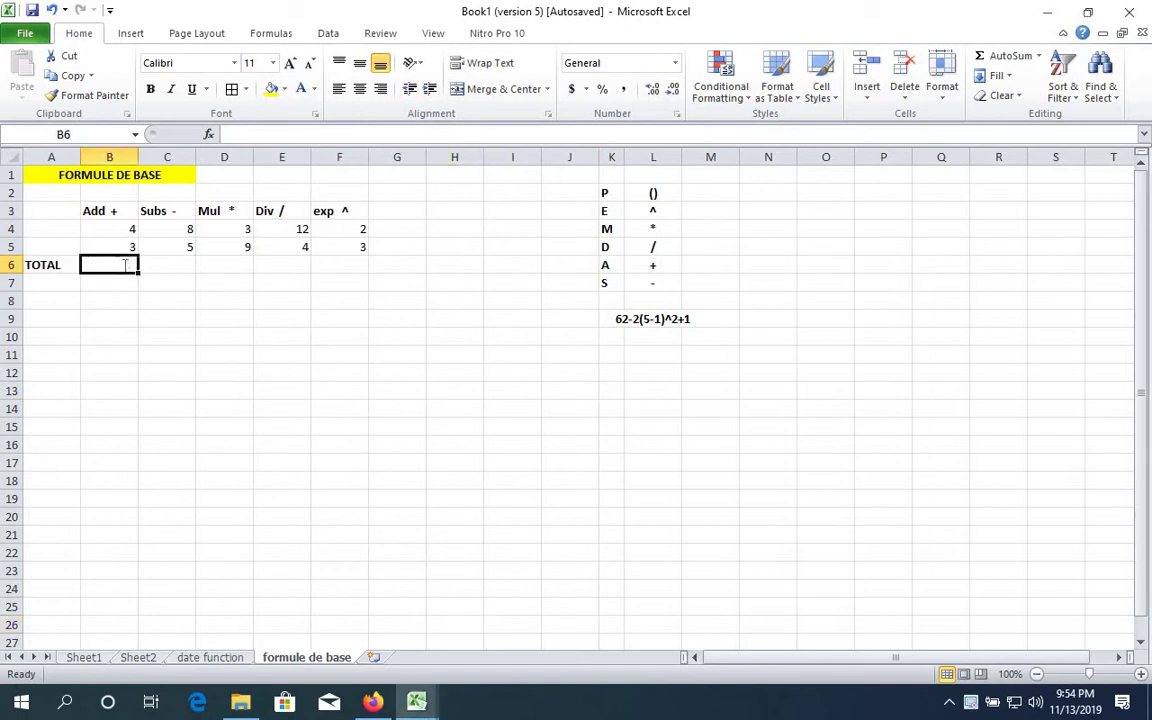
text(=)
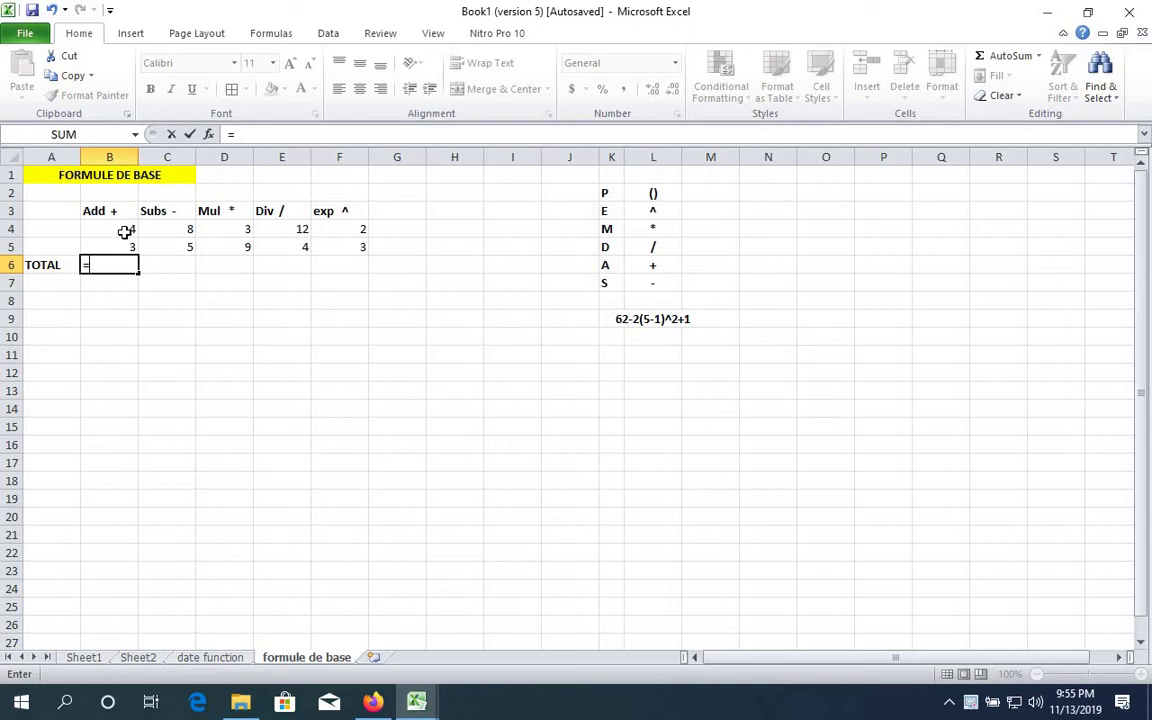
click(124, 232)
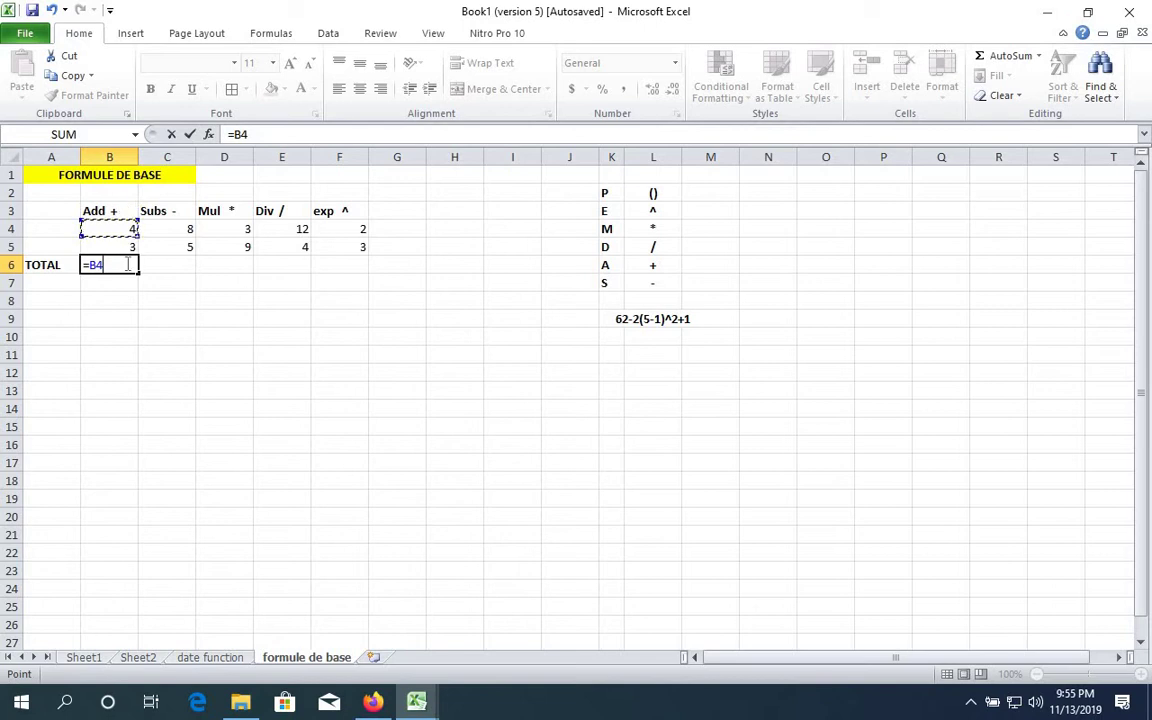
text(+)
click(115, 243)
key(Return)
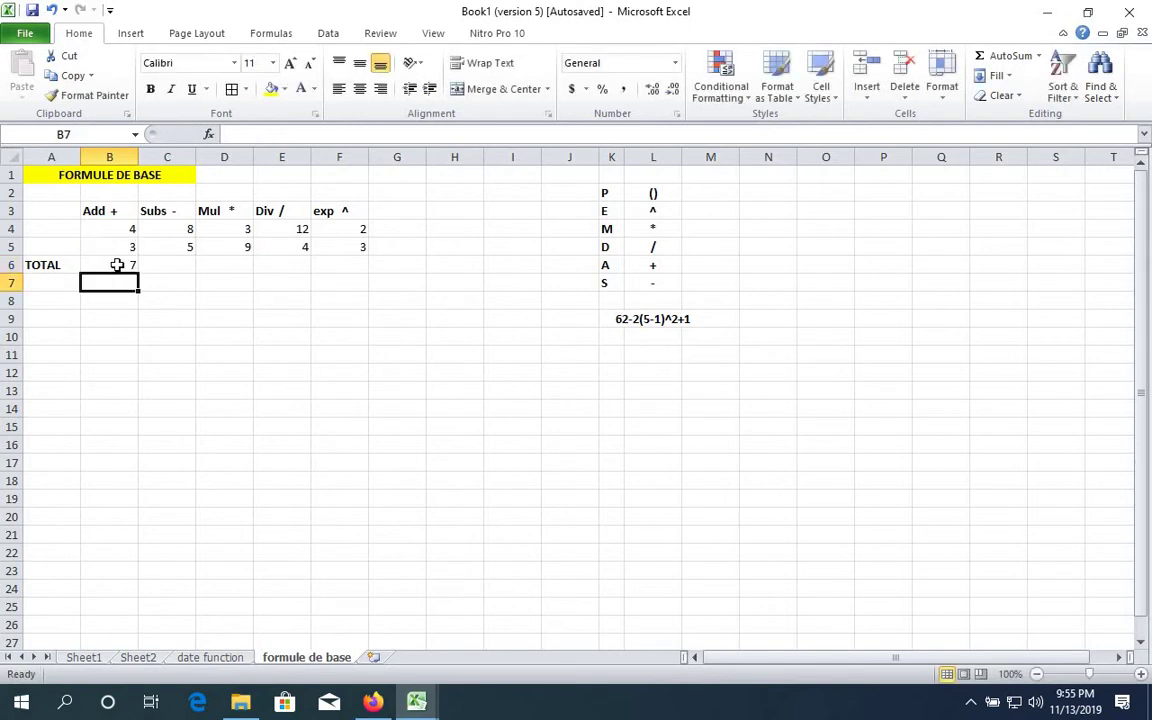
click(124, 265)
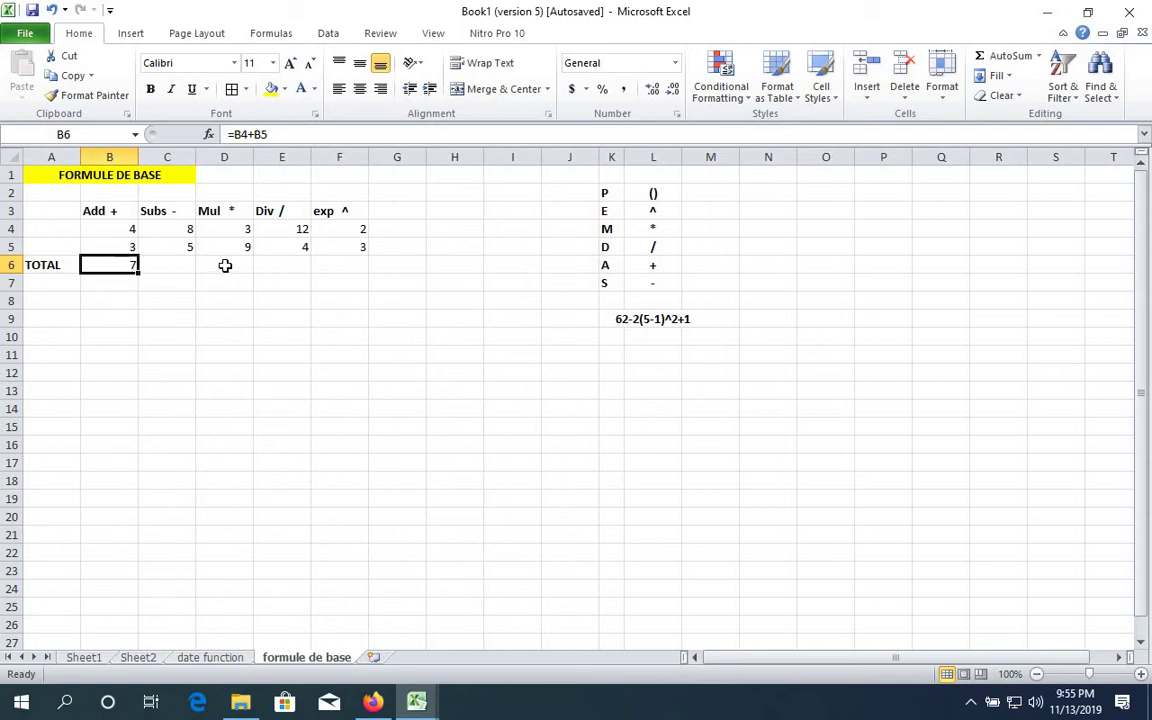
Subtract the second number from the first in the Subs column's total cell C6 with =C4-C5.
click(176, 264)
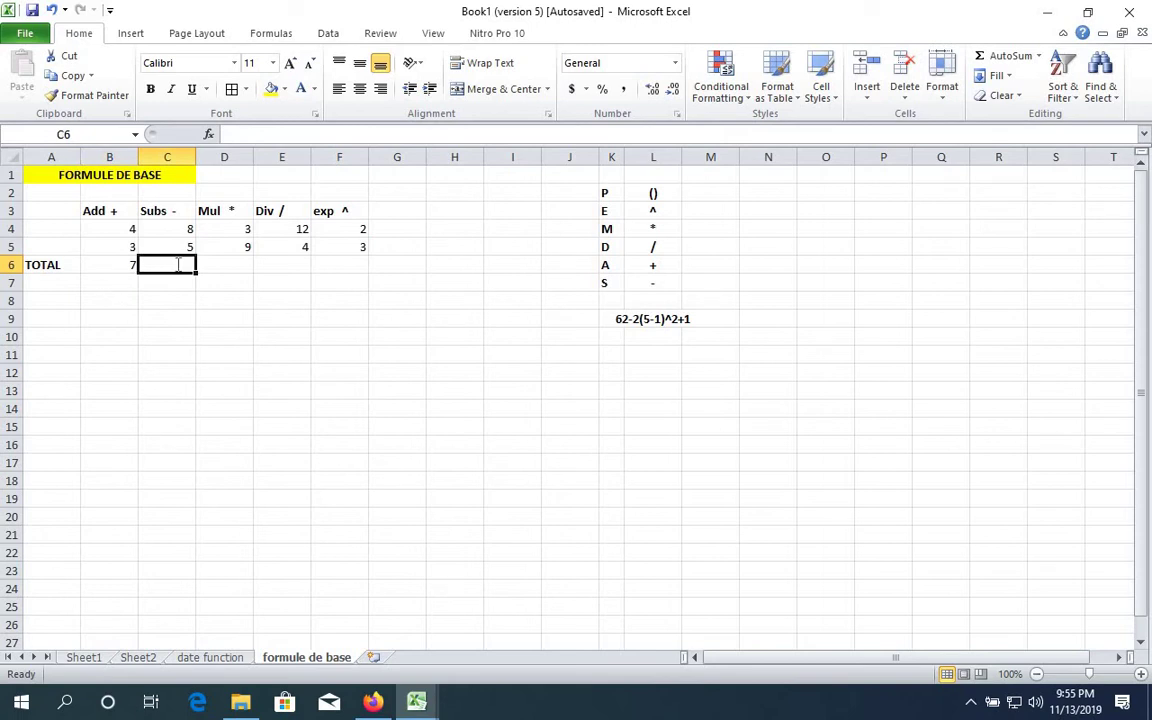
text(=)
click(175, 230)
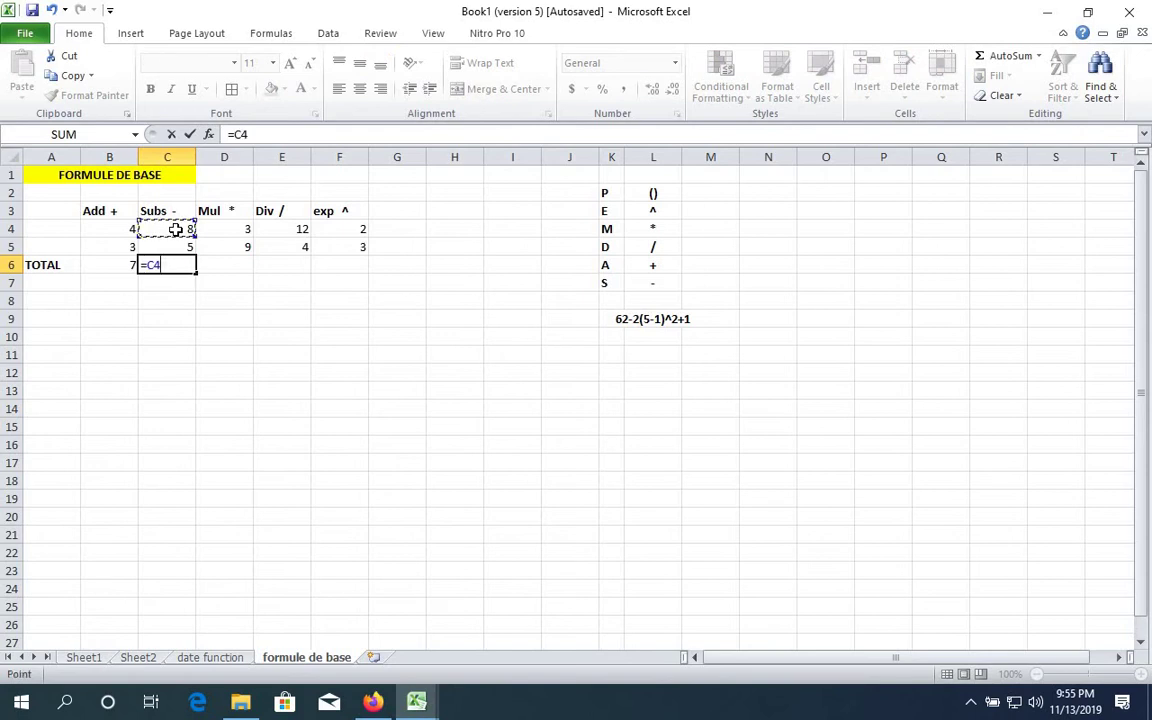
text(-)
click(179, 249)
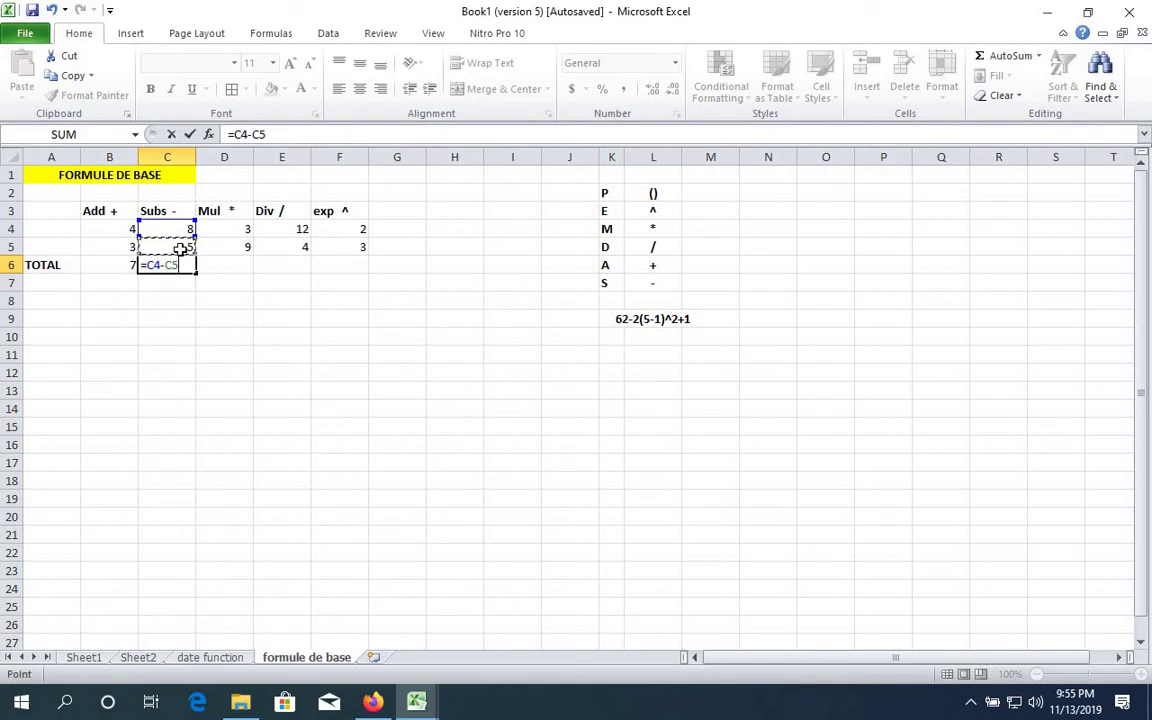
key(Return)
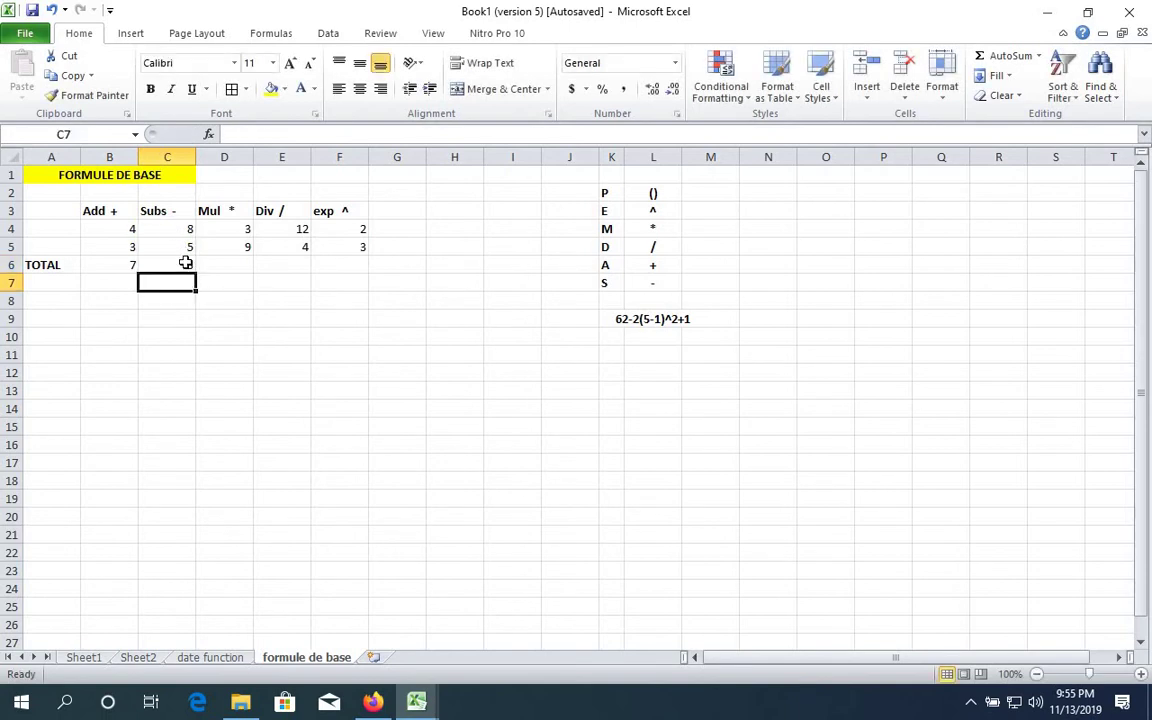
Replace the formula in the Subs column's total cell C6 with the reversed subtraction =C5-C4.
click(186, 263)
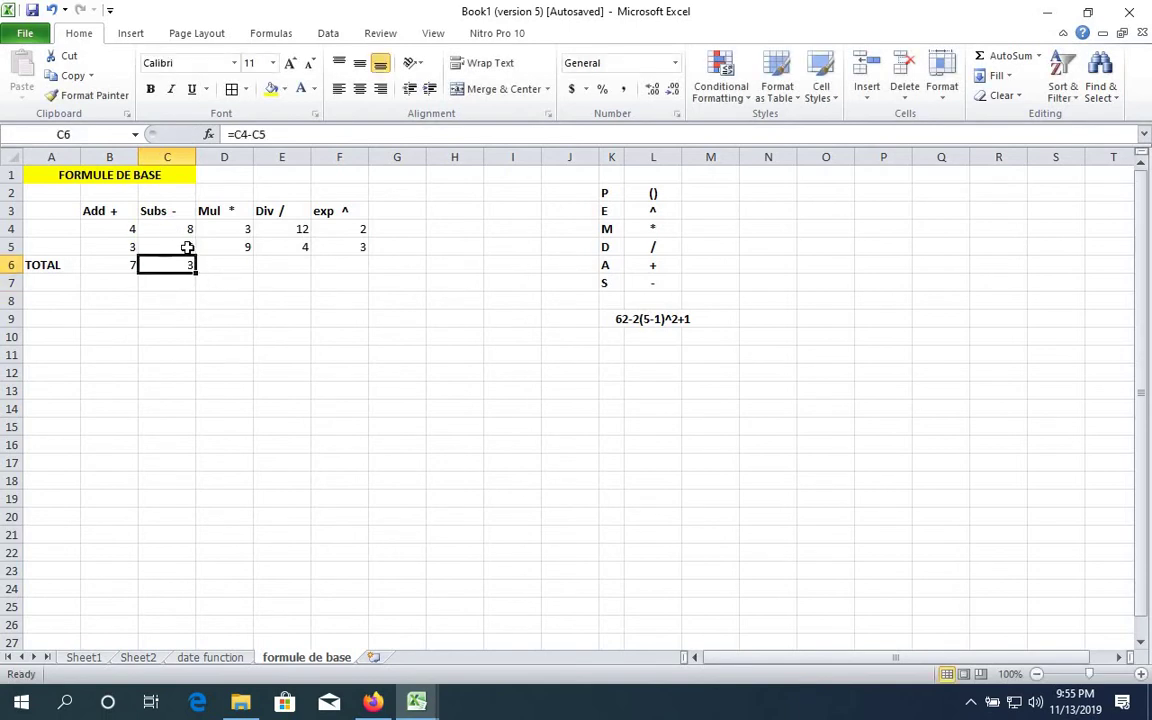
text(=)
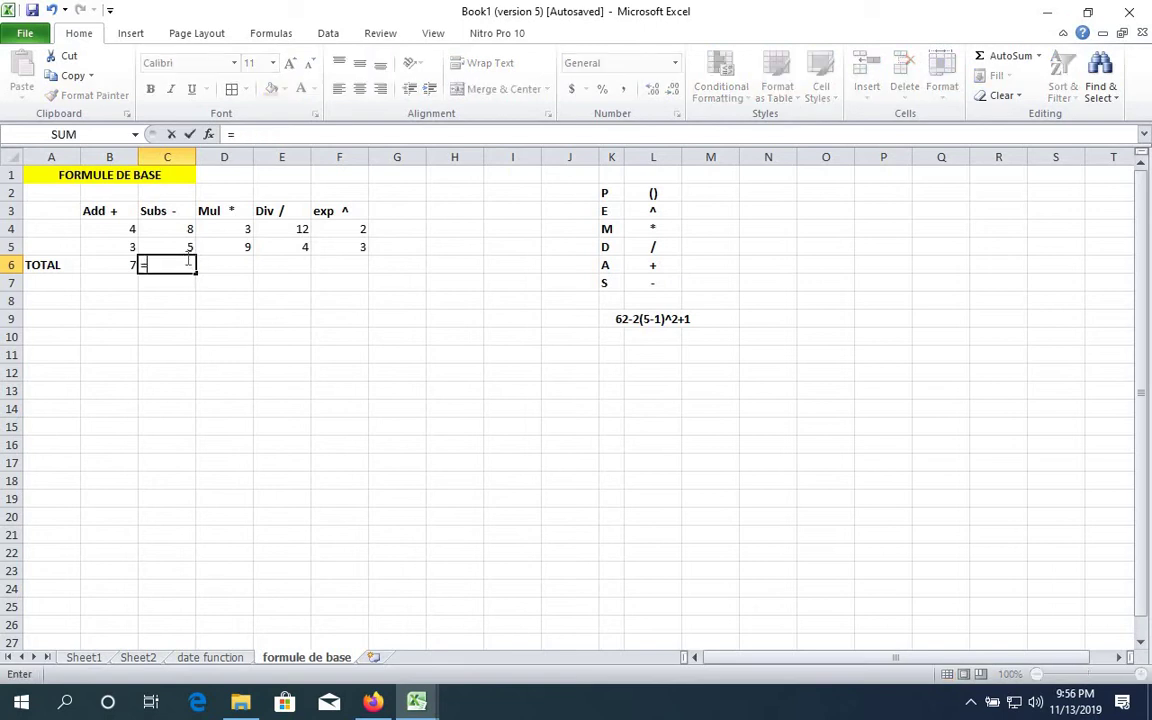
click(180, 247)
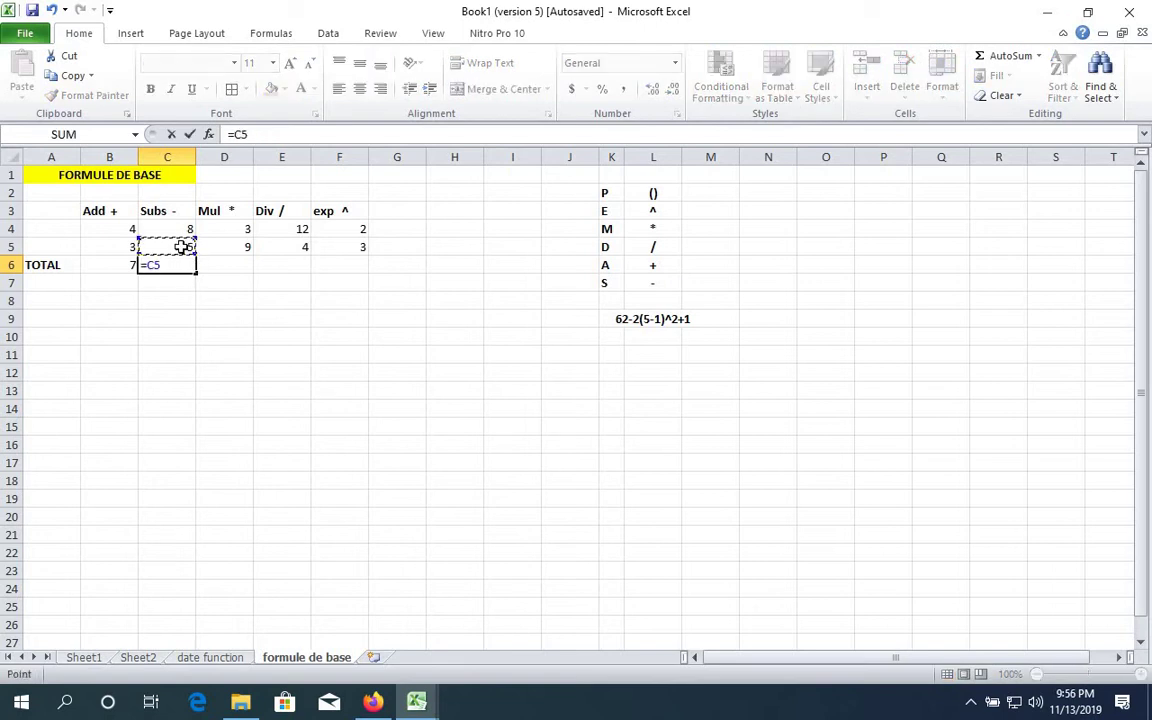
text(-)
click(180, 229)
key(Return)
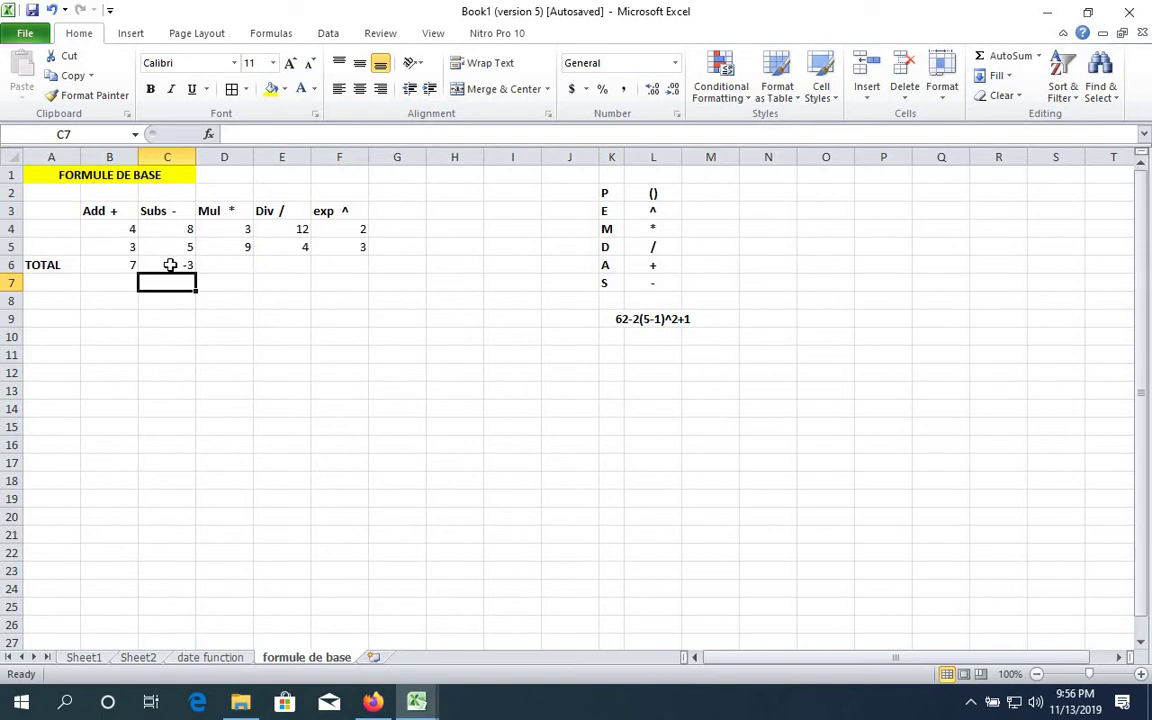
Multiply the two numbers of the Mul column in total cell D6 with the formula =D4*D5.
click(241, 265)
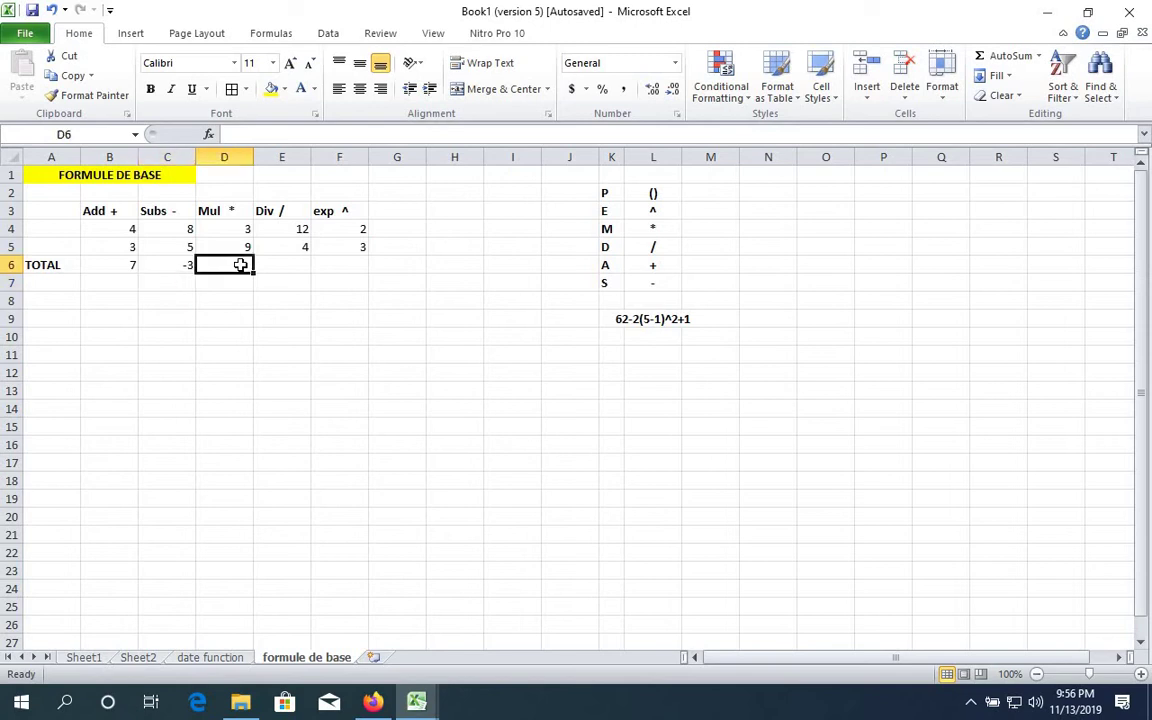
text(=)
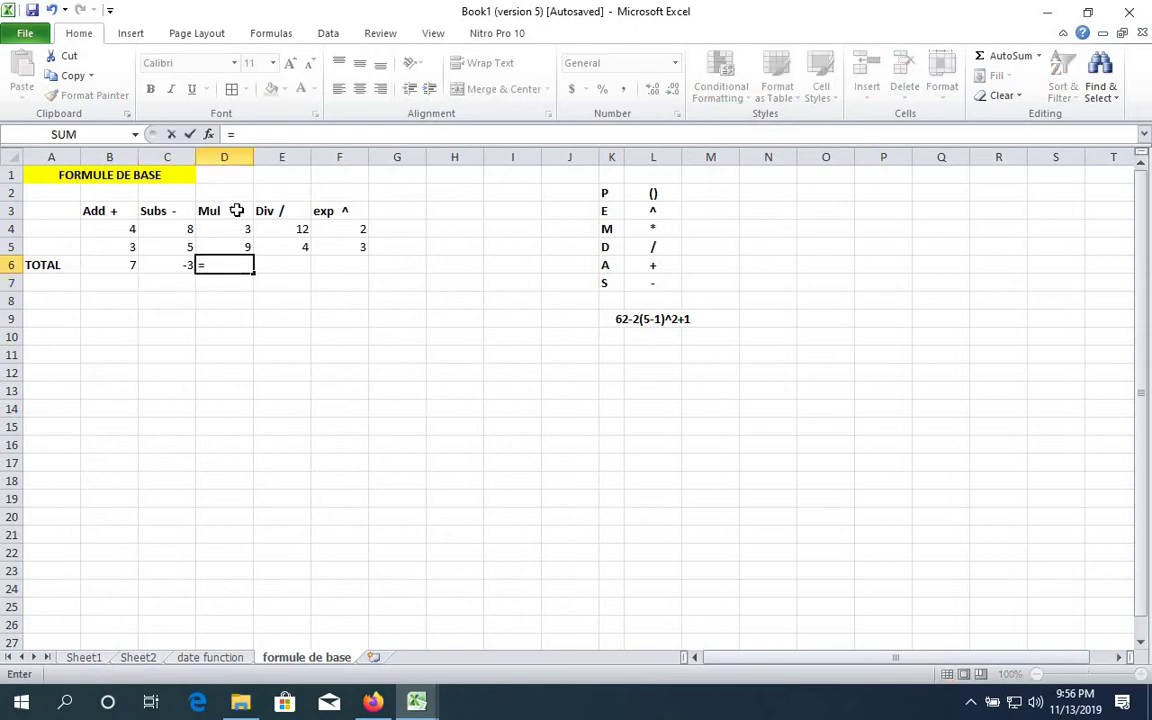
click(236, 229)
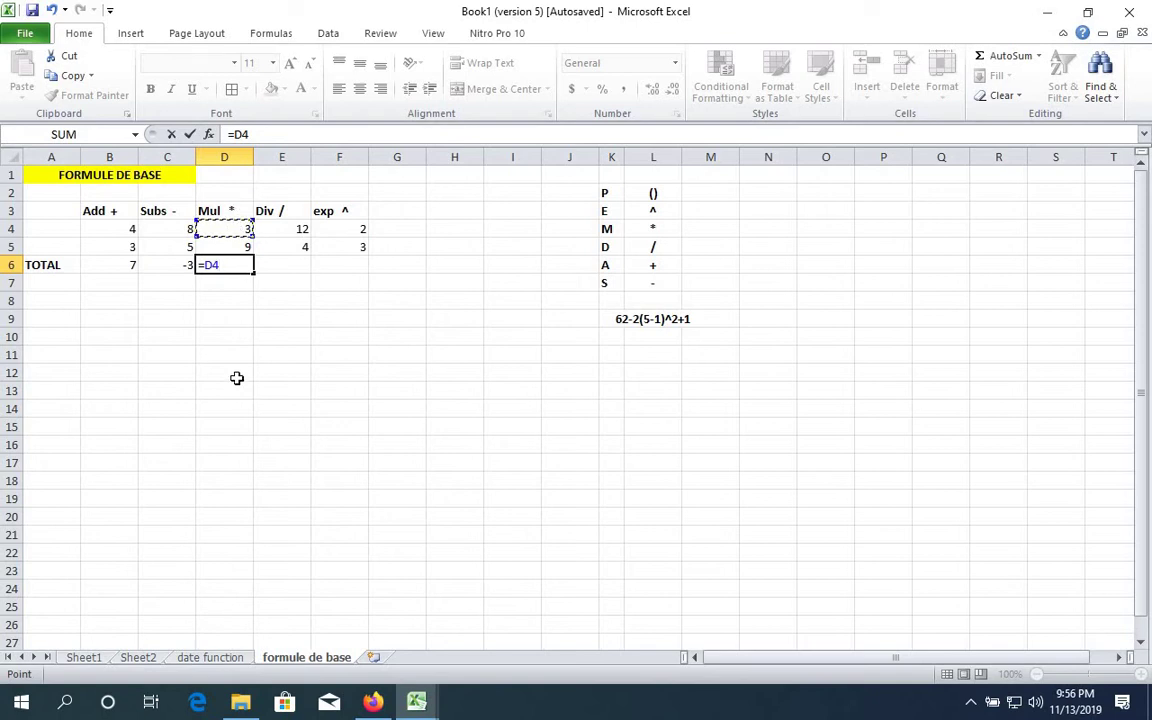
text(*)
click(229, 246)
key(Return)
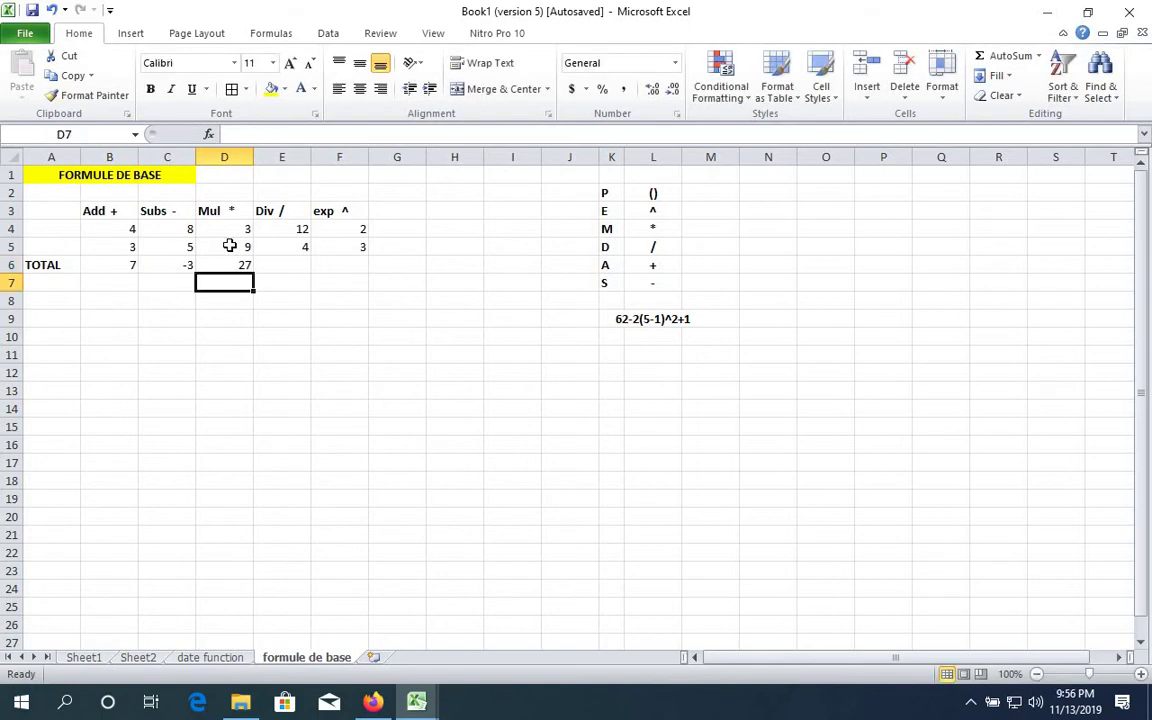
Divide the first number of the Div column by the second in total cell E6 with =E4/E5.
click(296, 265)
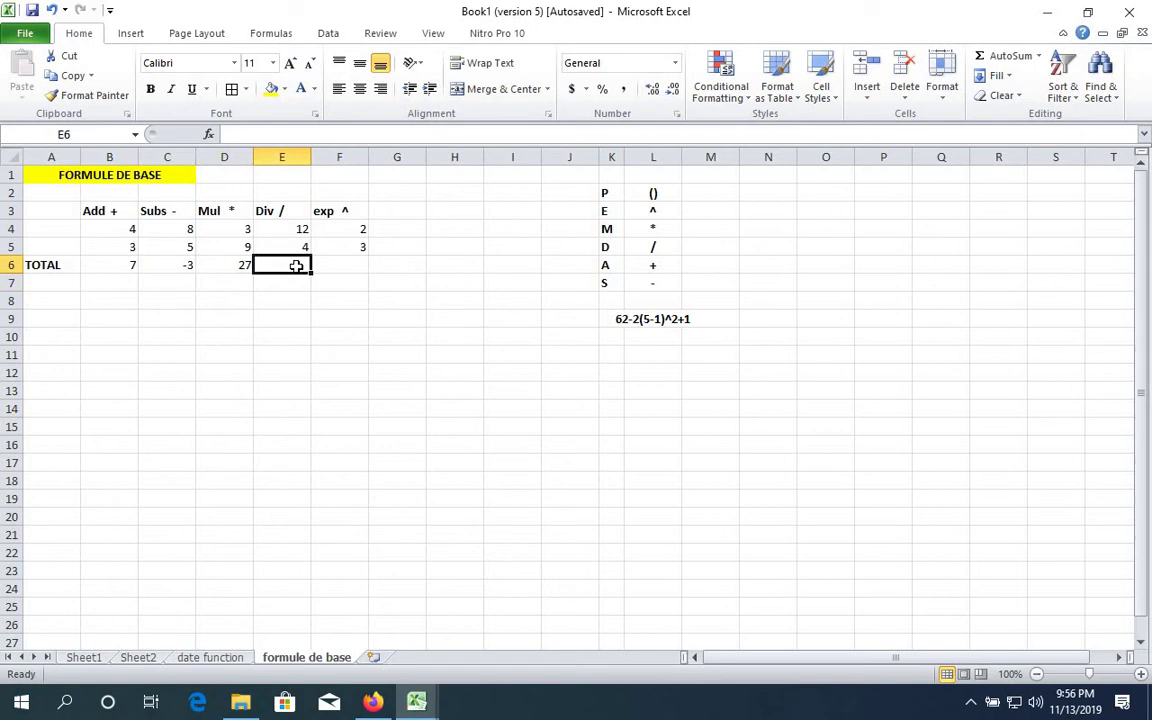
text(=)
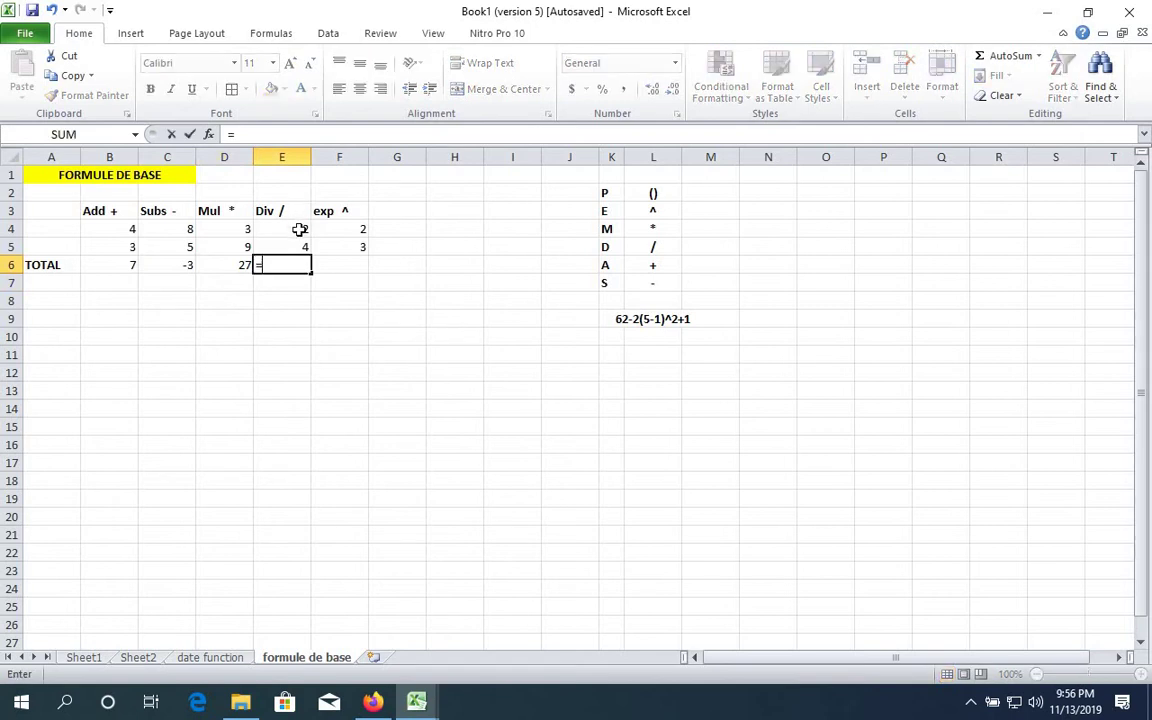
click(297, 229)
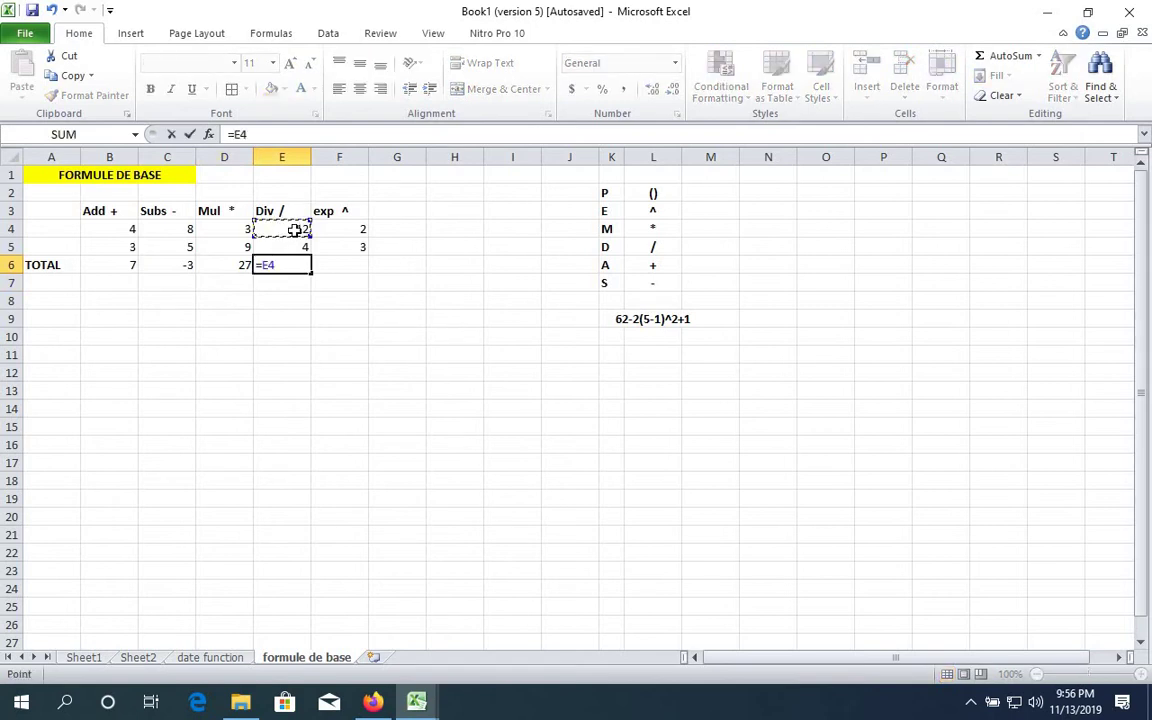
text(/)
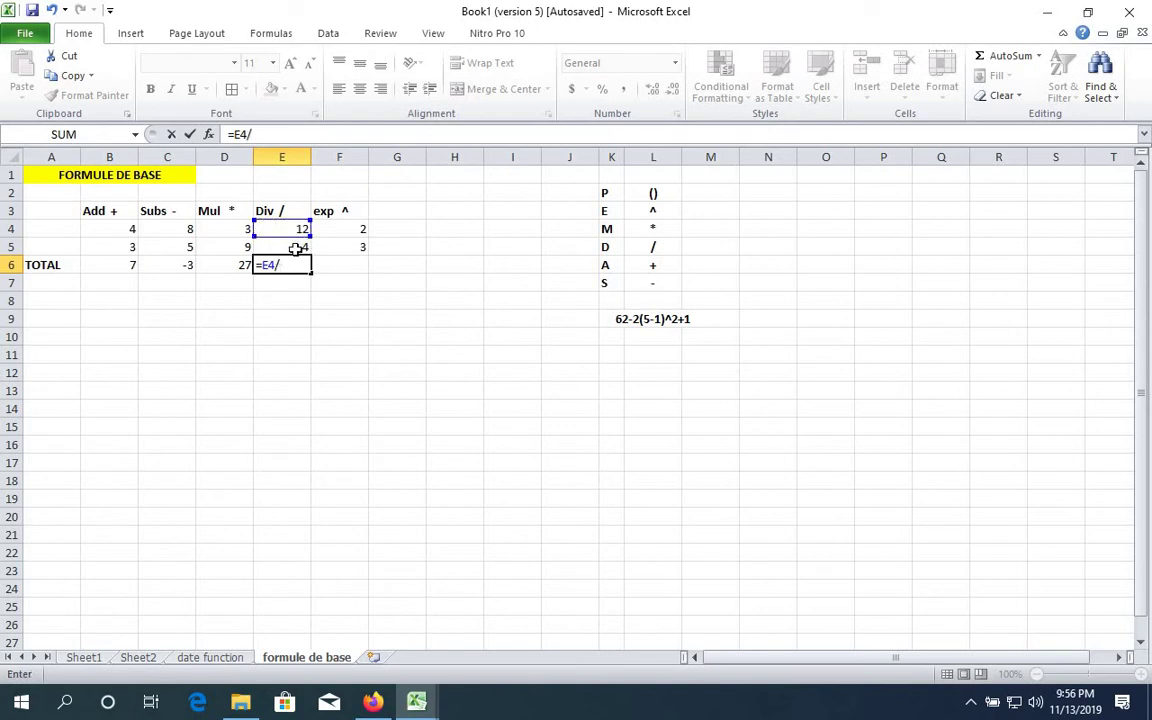
click(295, 248)
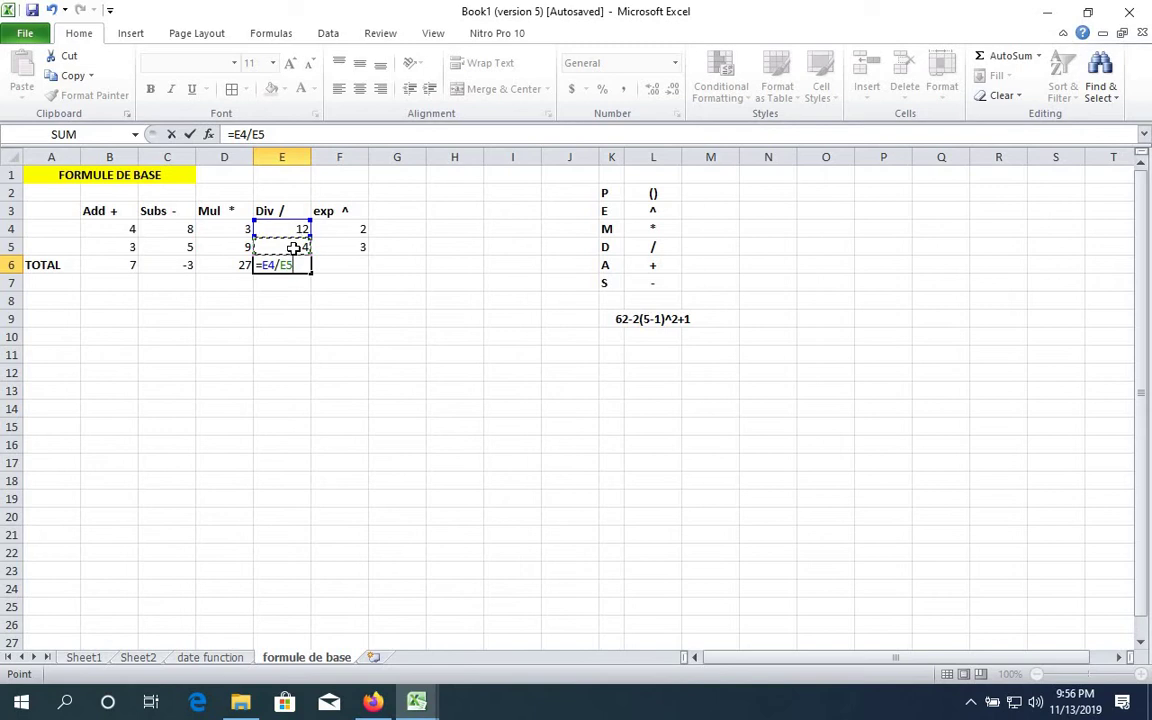
key(Return)
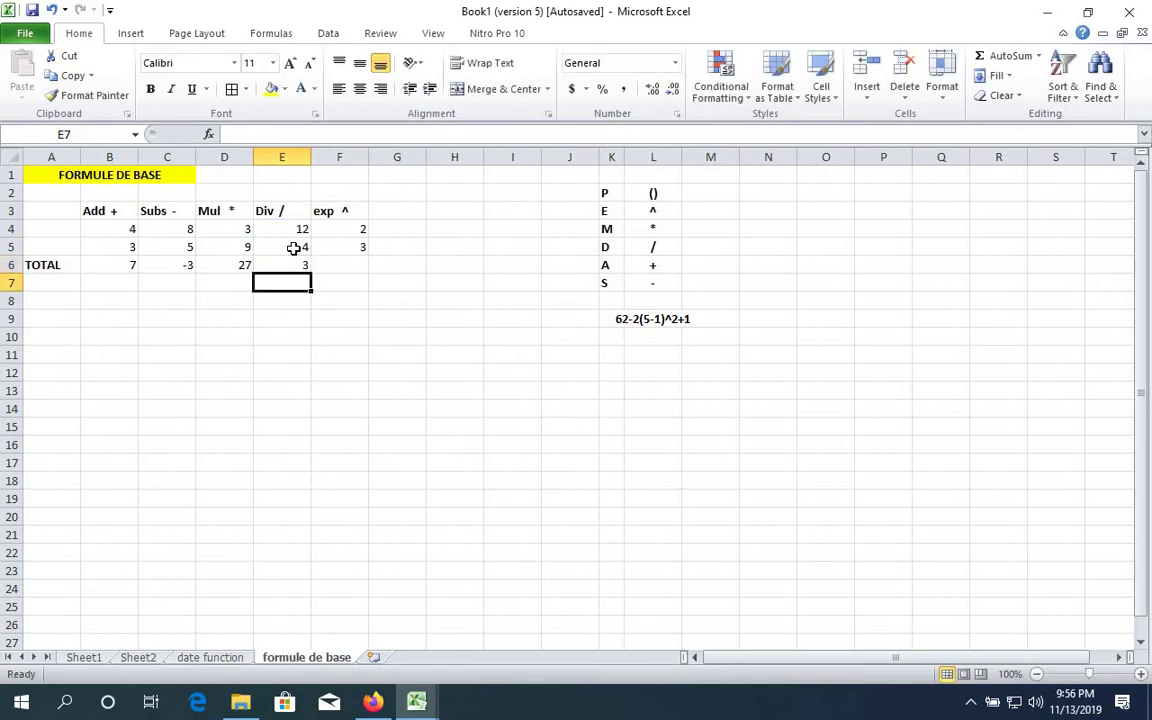
Raise the first number of the exp column to the power of the second in cell F6 with =F4^F5.
click(354, 266)
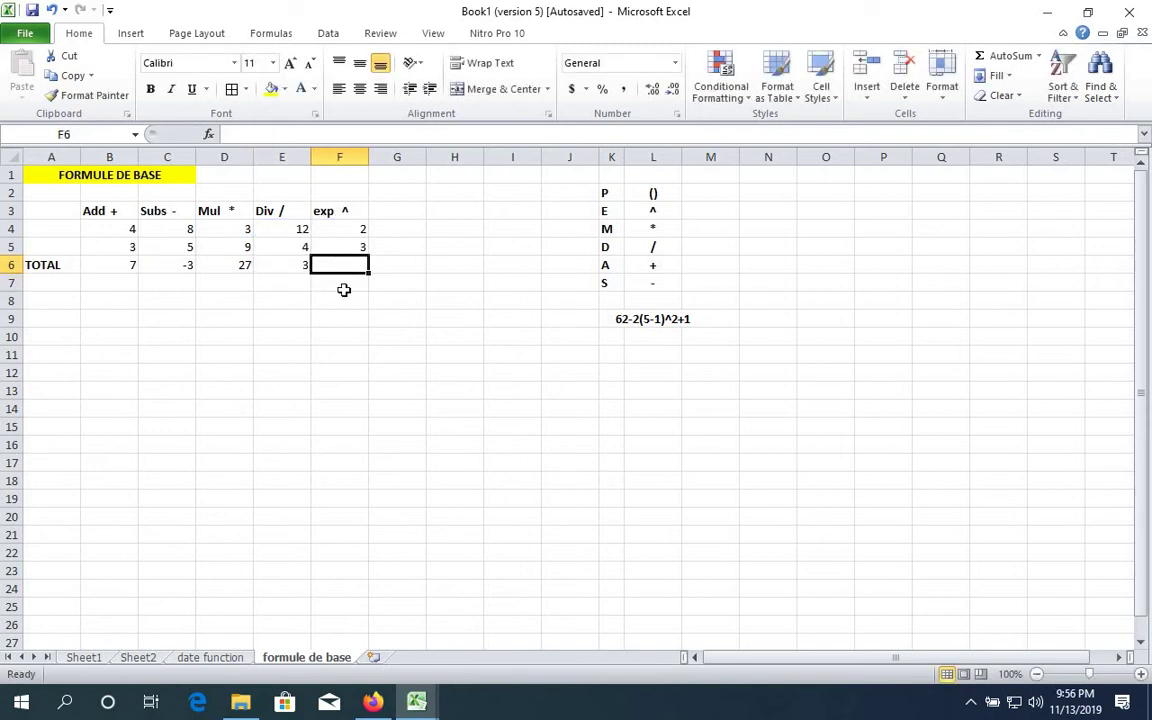
text(=)
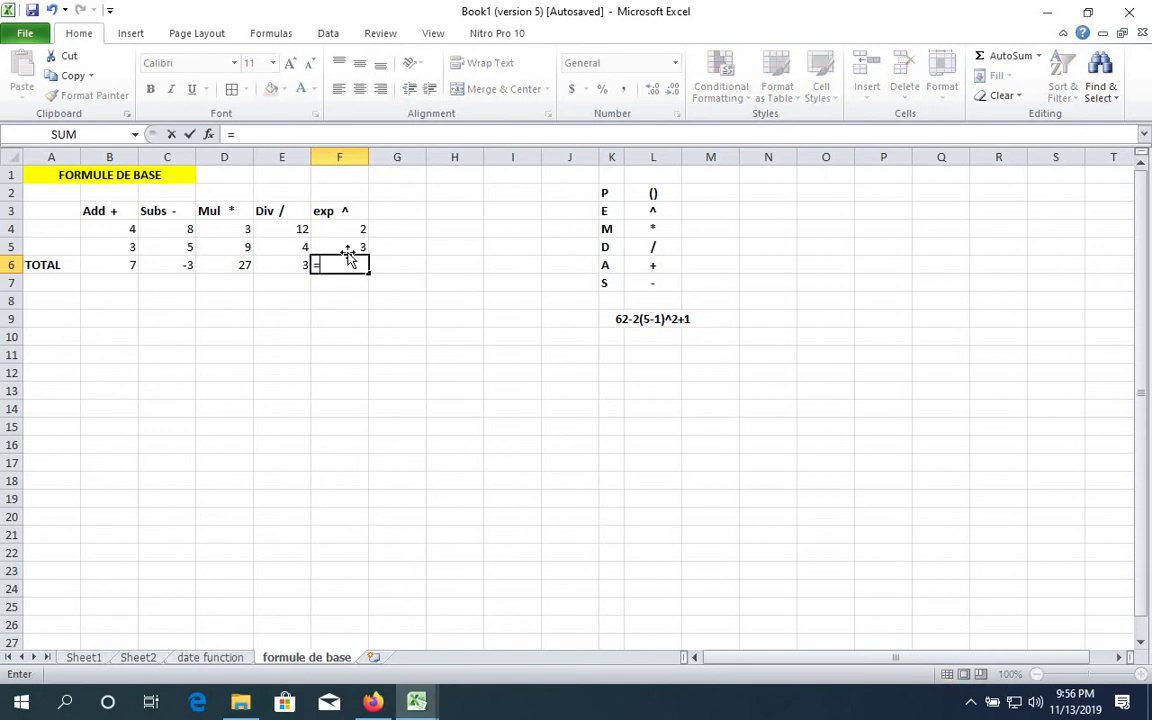
click(344, 229)
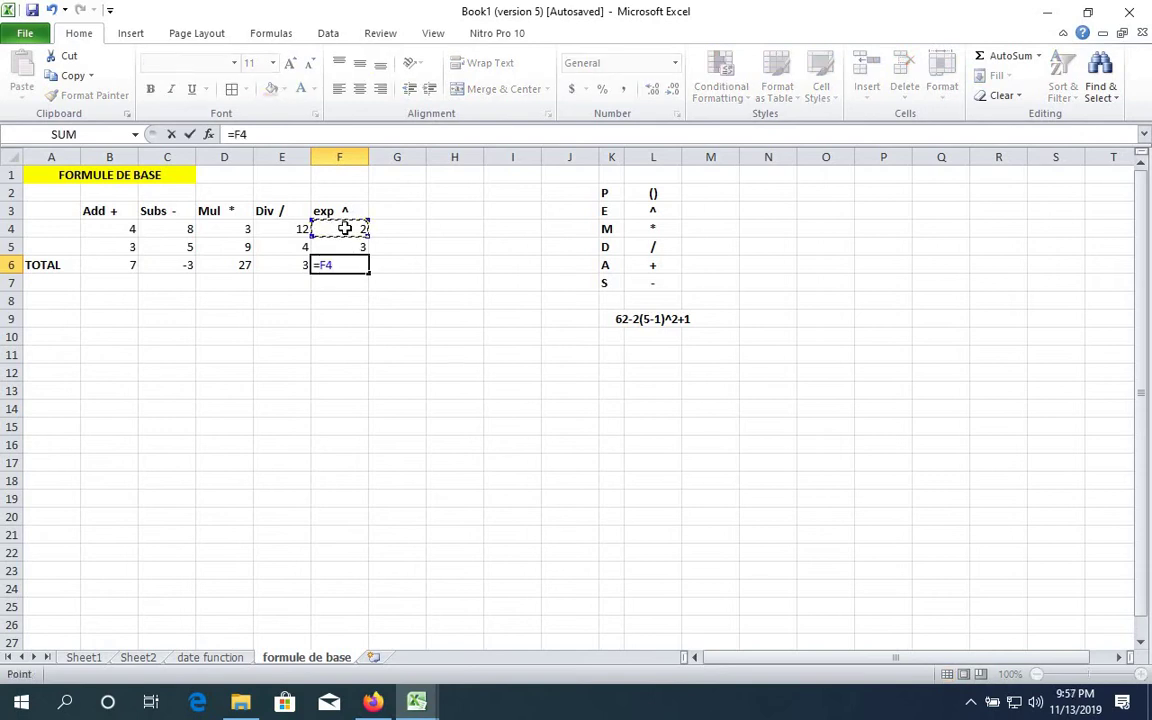
text(^)
click(337, 242)
key(Return)
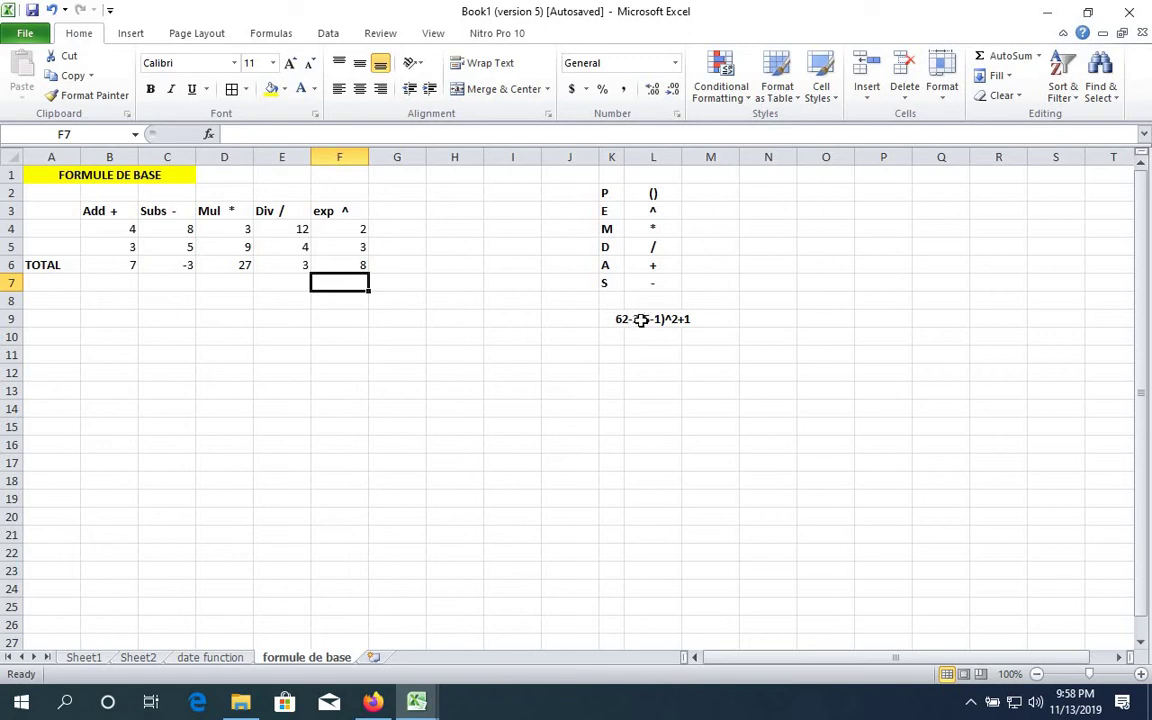
Calculate the parenthesised part of the expression 62-2(5-1)^2+1 in cell N10 with the formula =5-1.
click(641, 326)
click(616, 337)
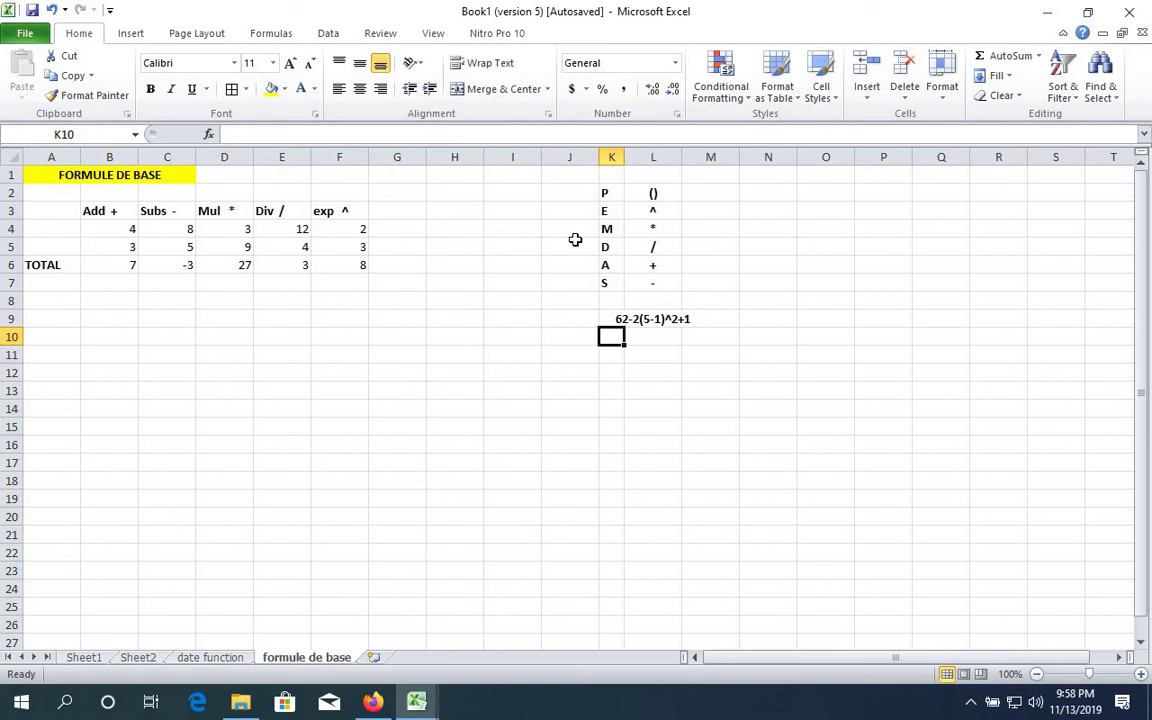
click(762, 342)
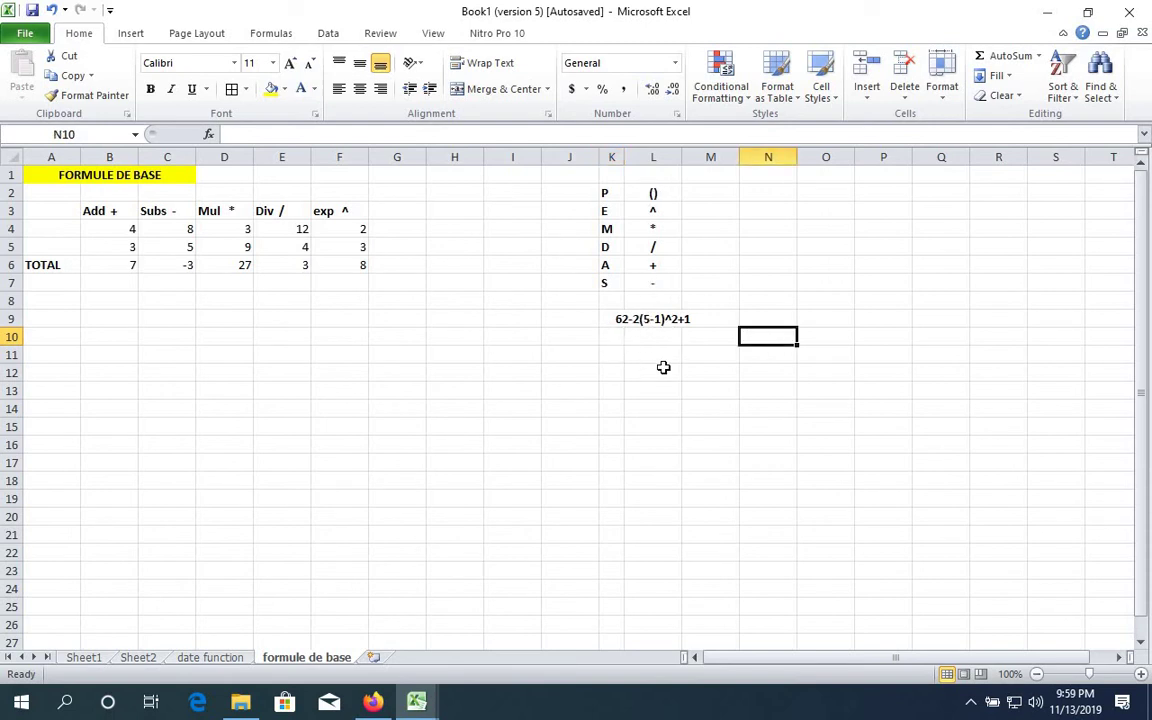
text(=)
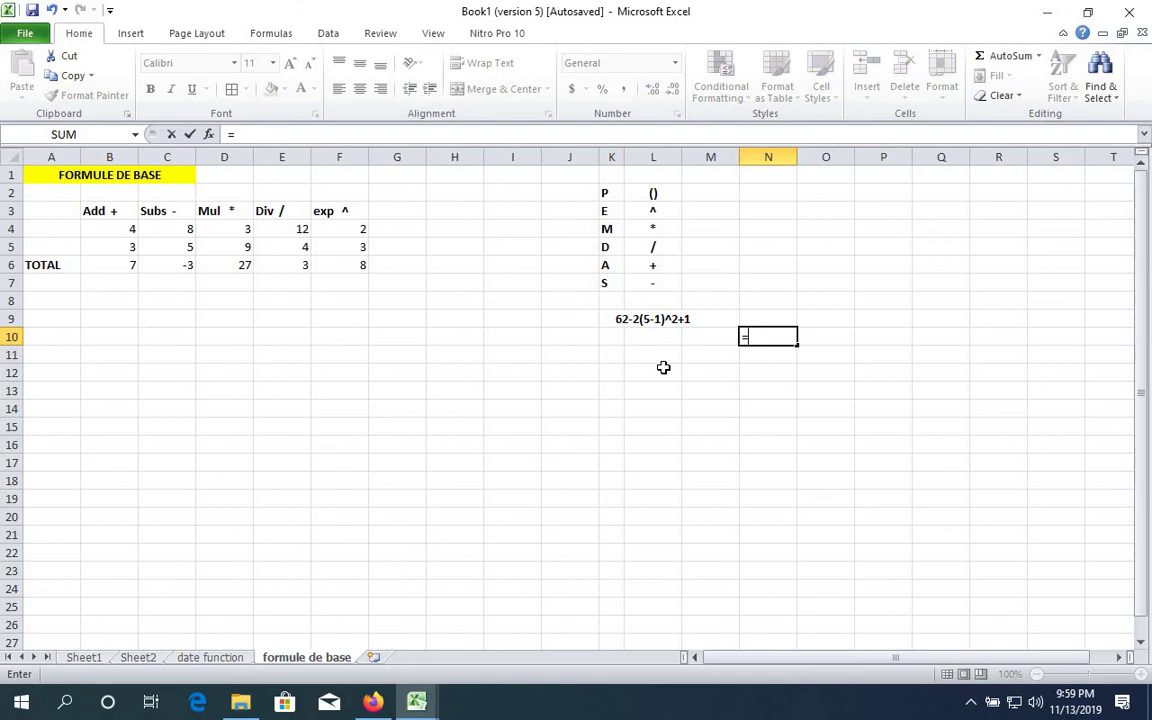
text(5-1)
key(Return)
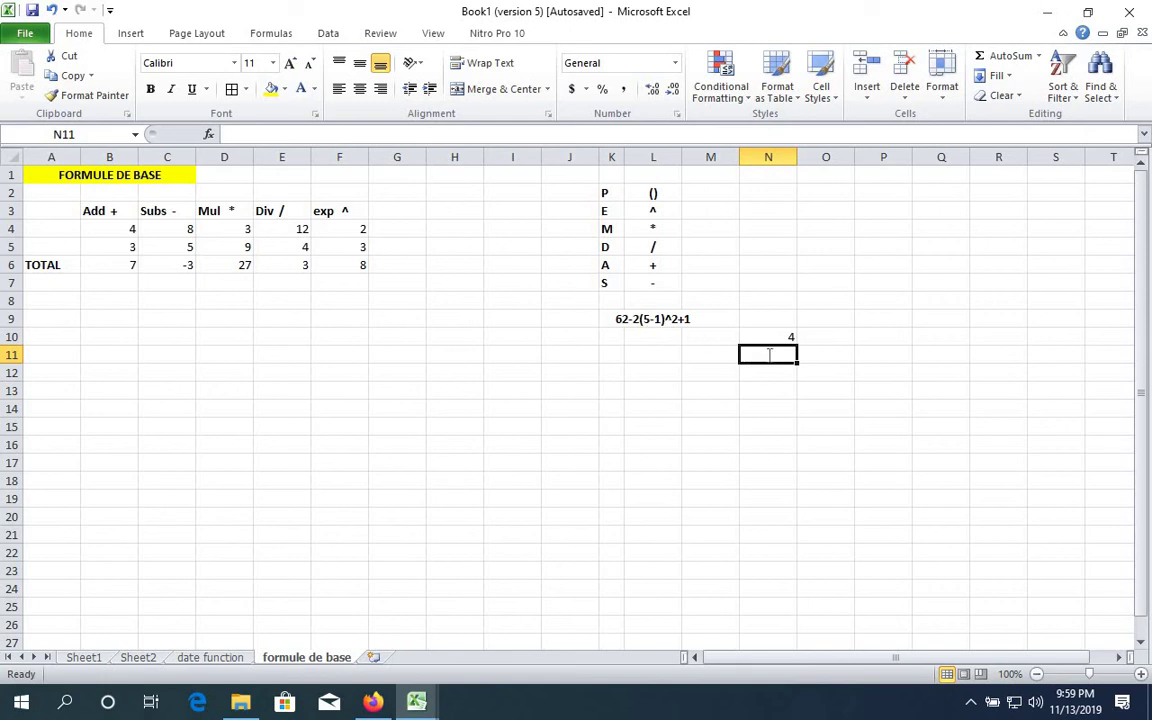
Square the parenthesis result in cell N11 with the formula =N10^2.
text(=)
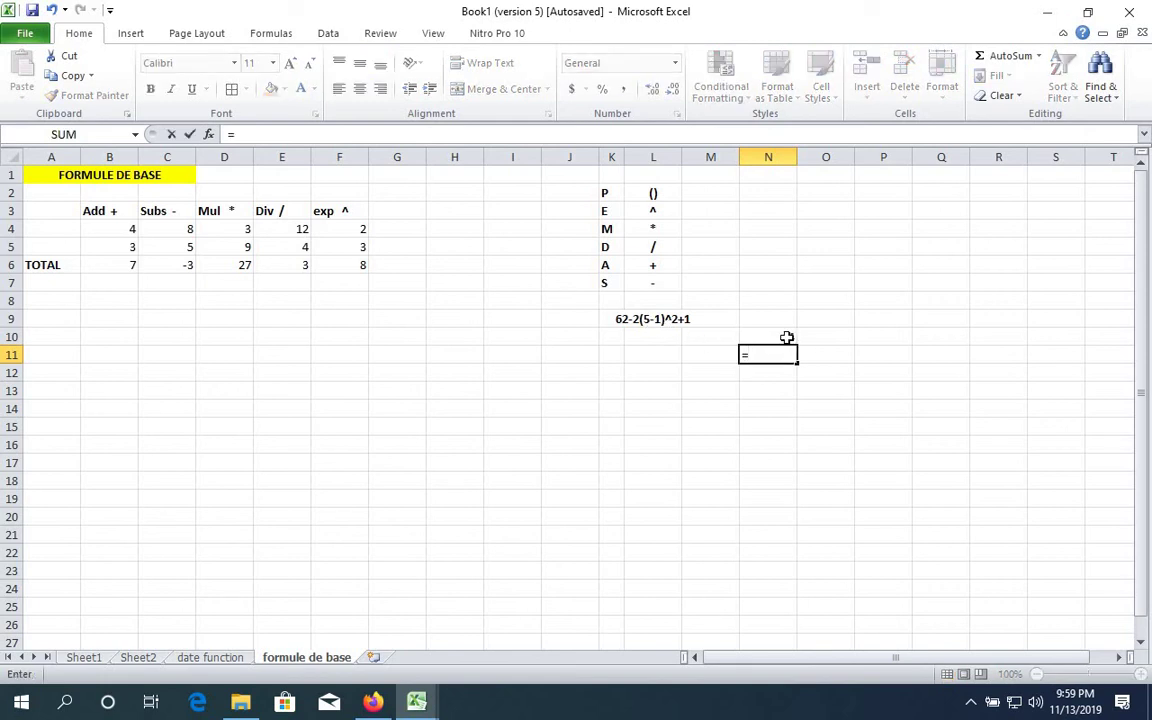
click(787, 337)
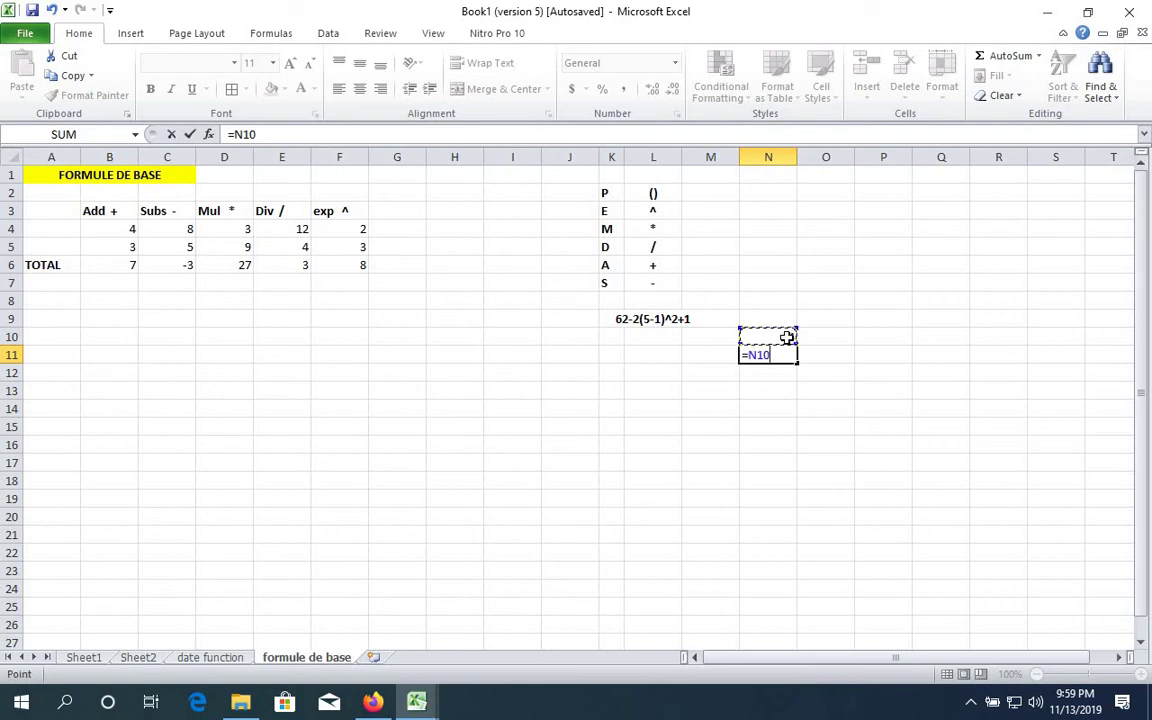
text(^2)
key(Return)
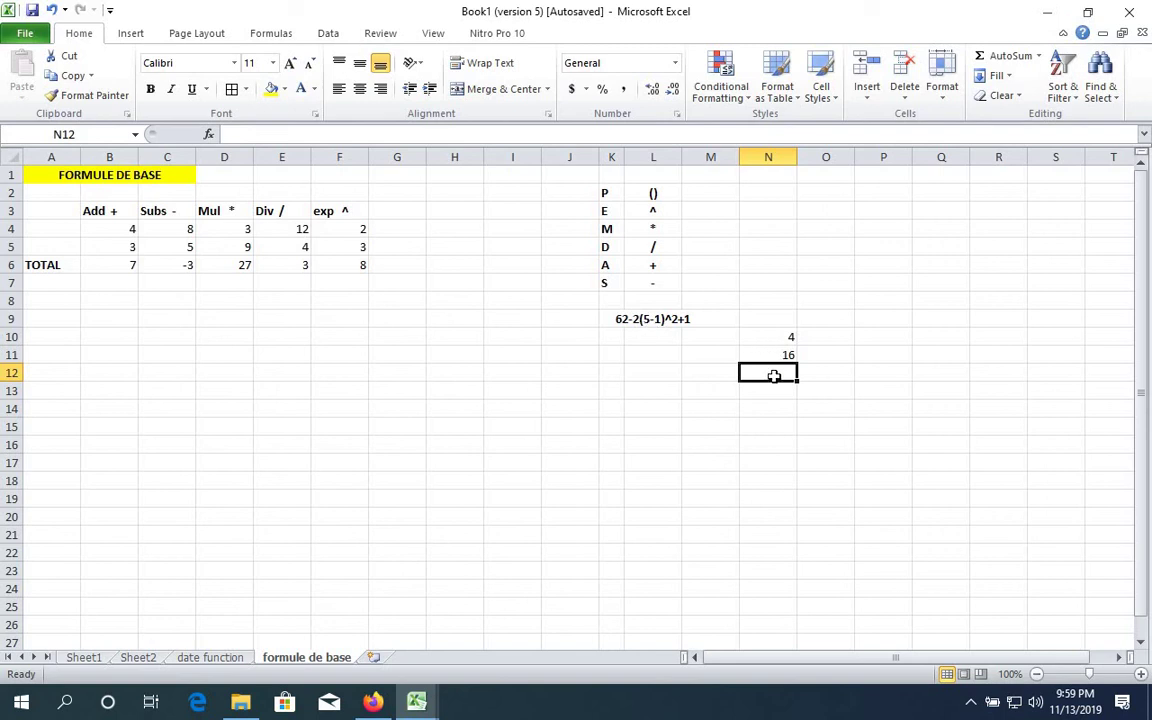
Multiply the squared result by 2 in cell N12 with the formula =N11*2.
text(=)
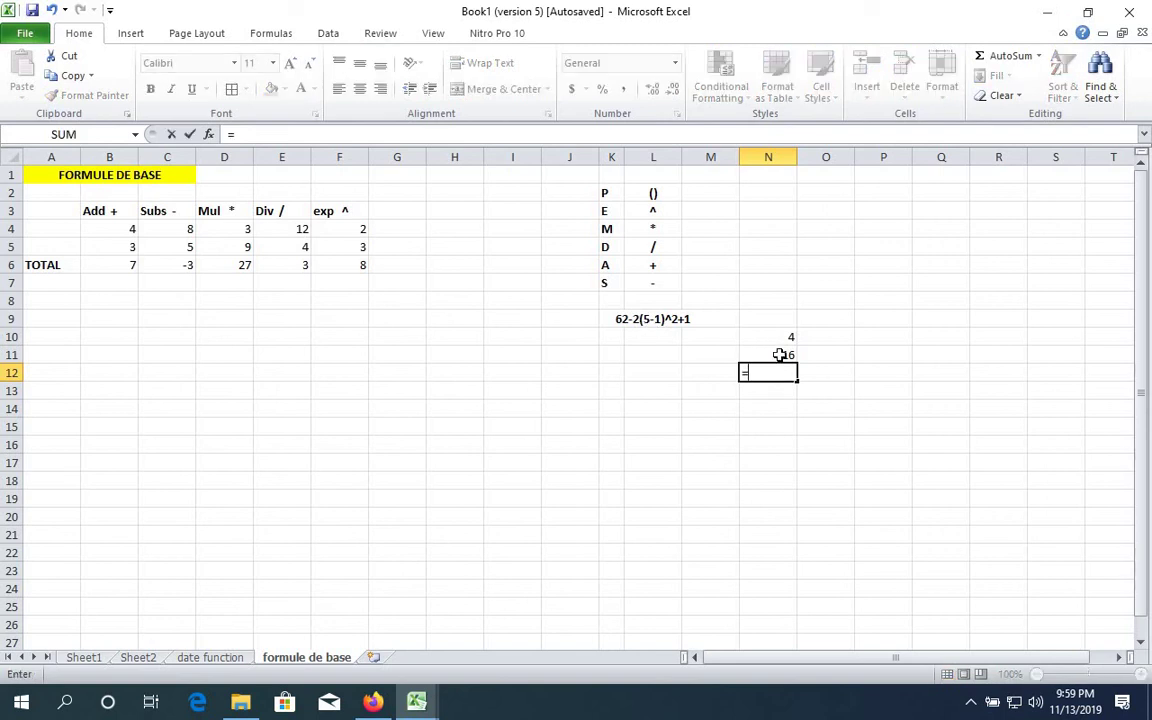
click(779, 354)
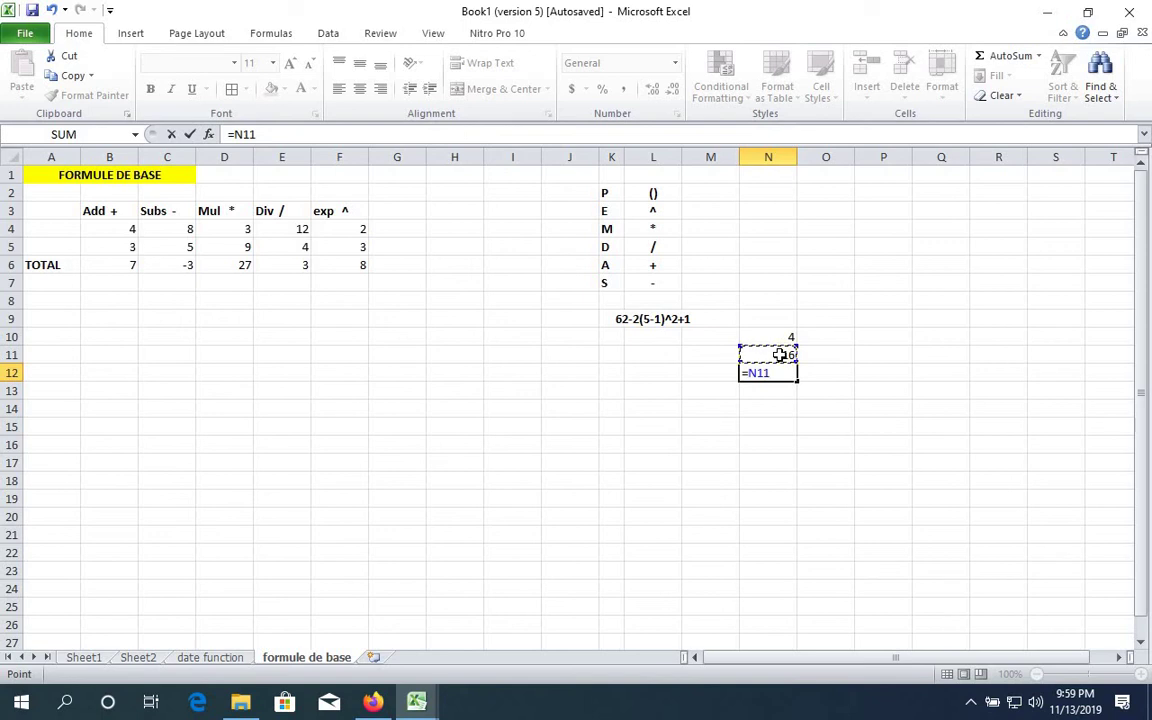
text(*2)
key(Return)
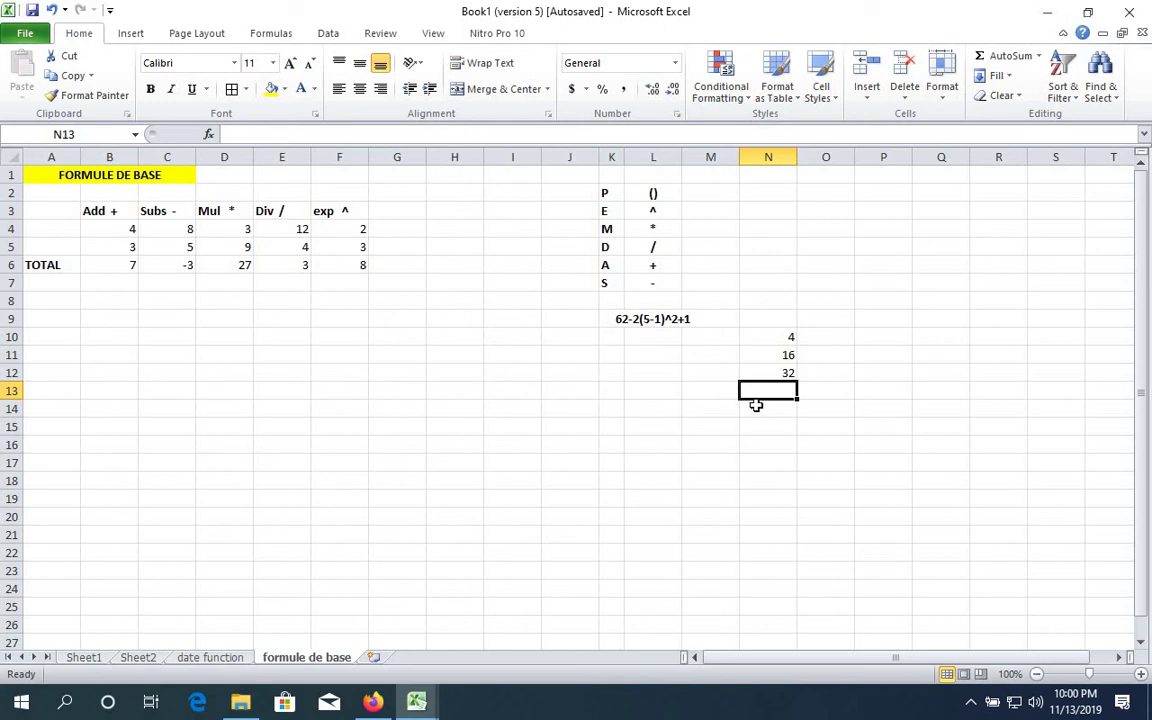
Add 1 to the multiplication result in cell N13 with the formula =N12+1.
text(=)
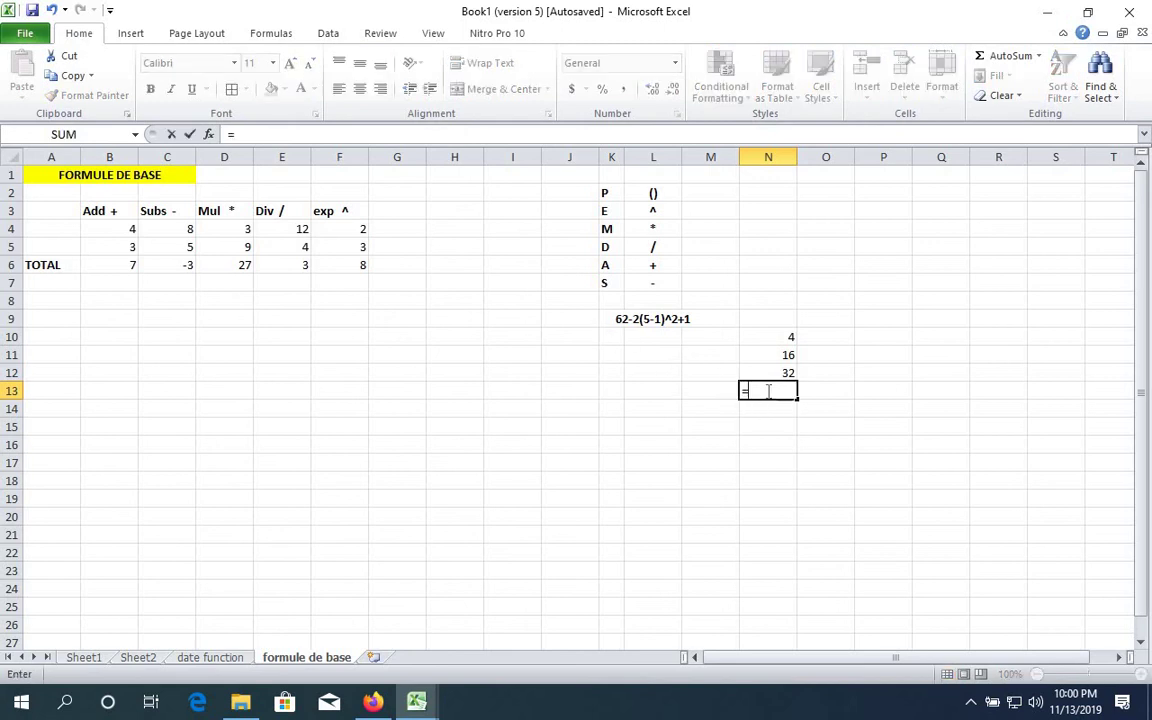
click(782, 372)
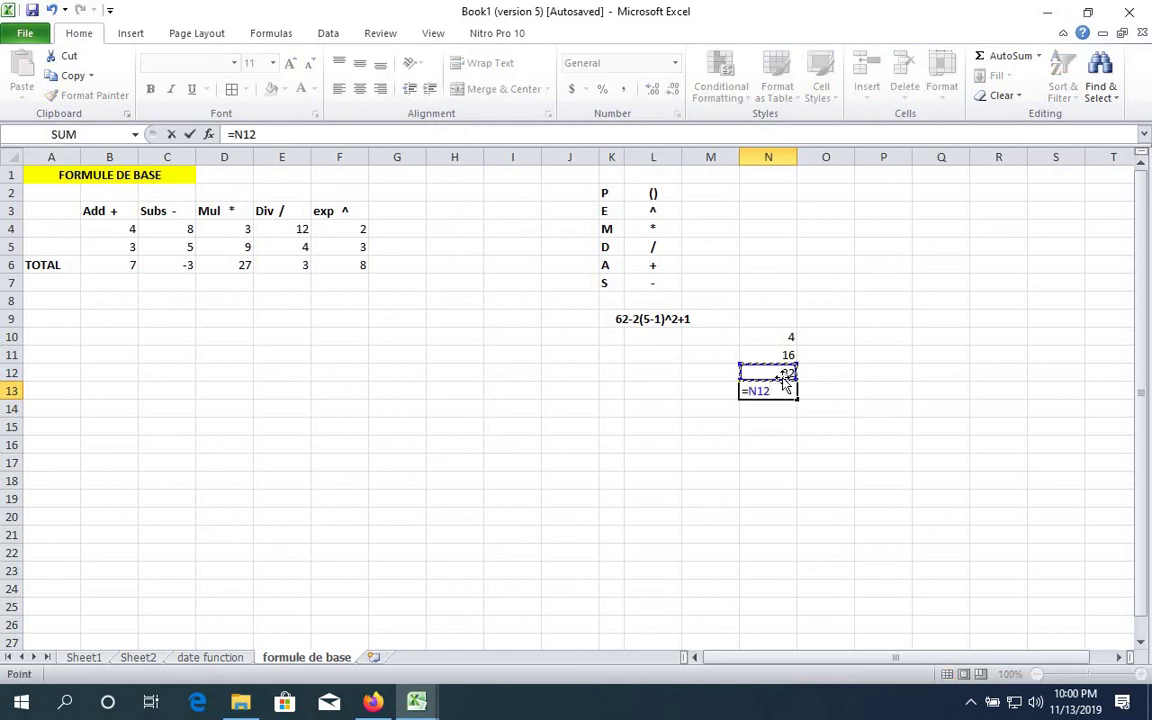
text(+)
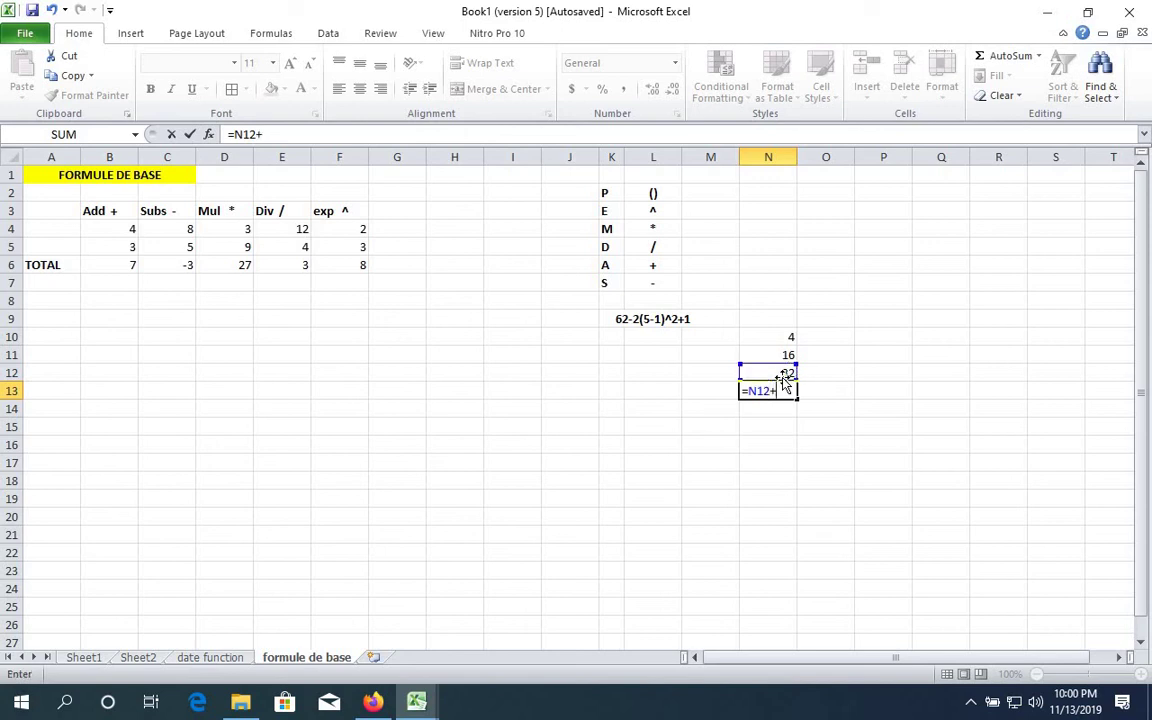
text(1)
key(Return)
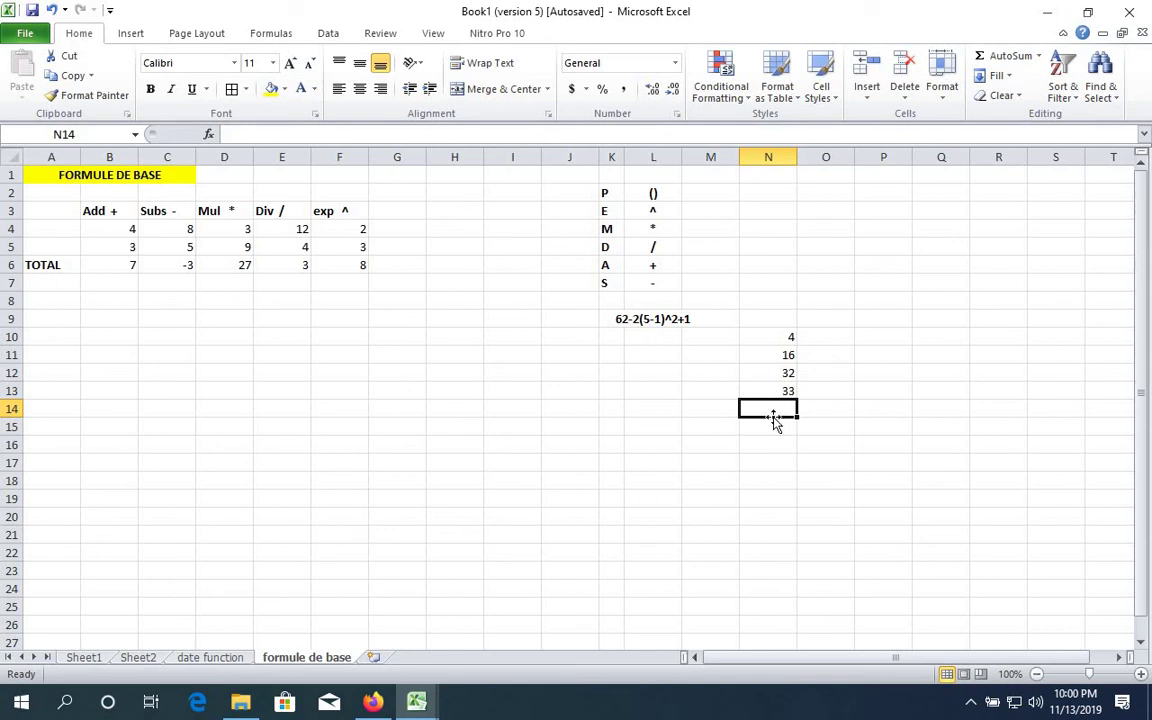
Subtract the value of N13 from 62 in cell N14 with =62-N13, and put a border around that final result cell.
text(=)
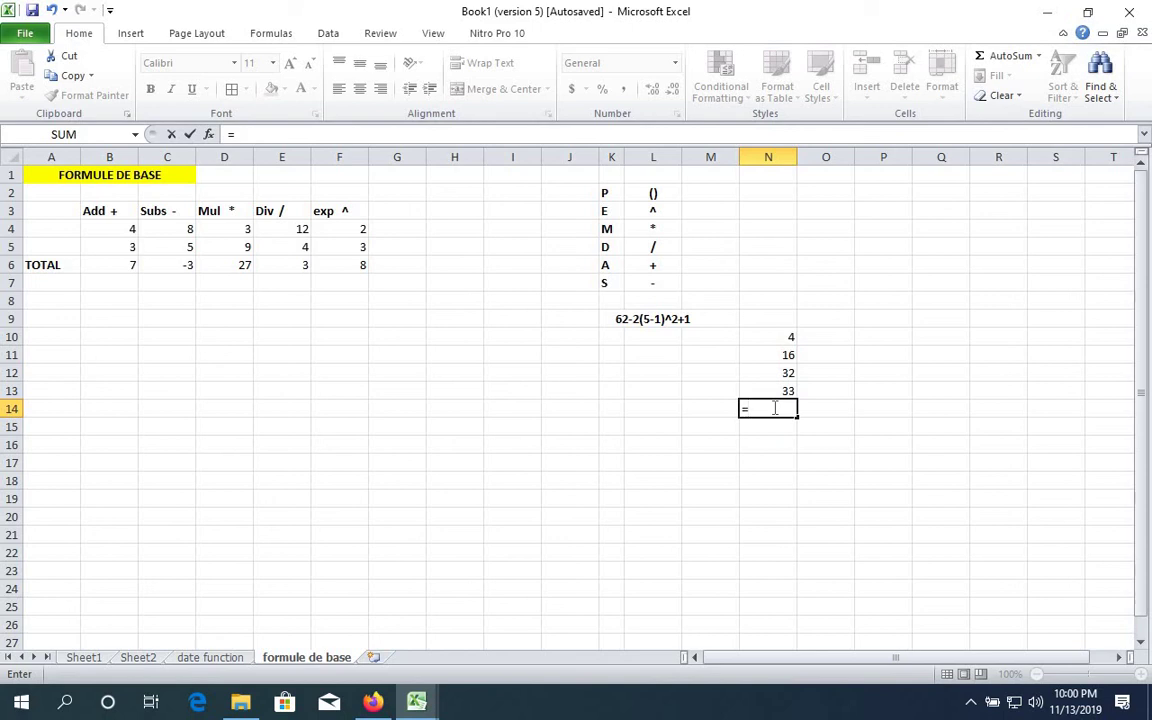
text(62-)
click(787, 390)
key(Return)
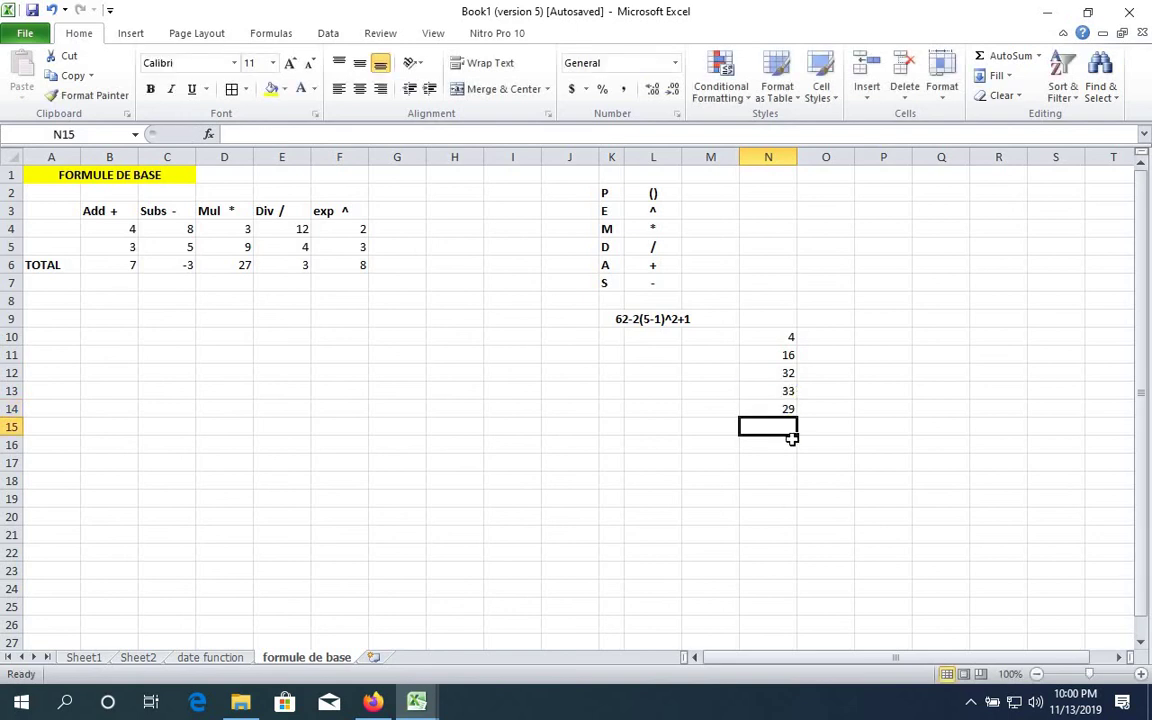
click(787, 408)
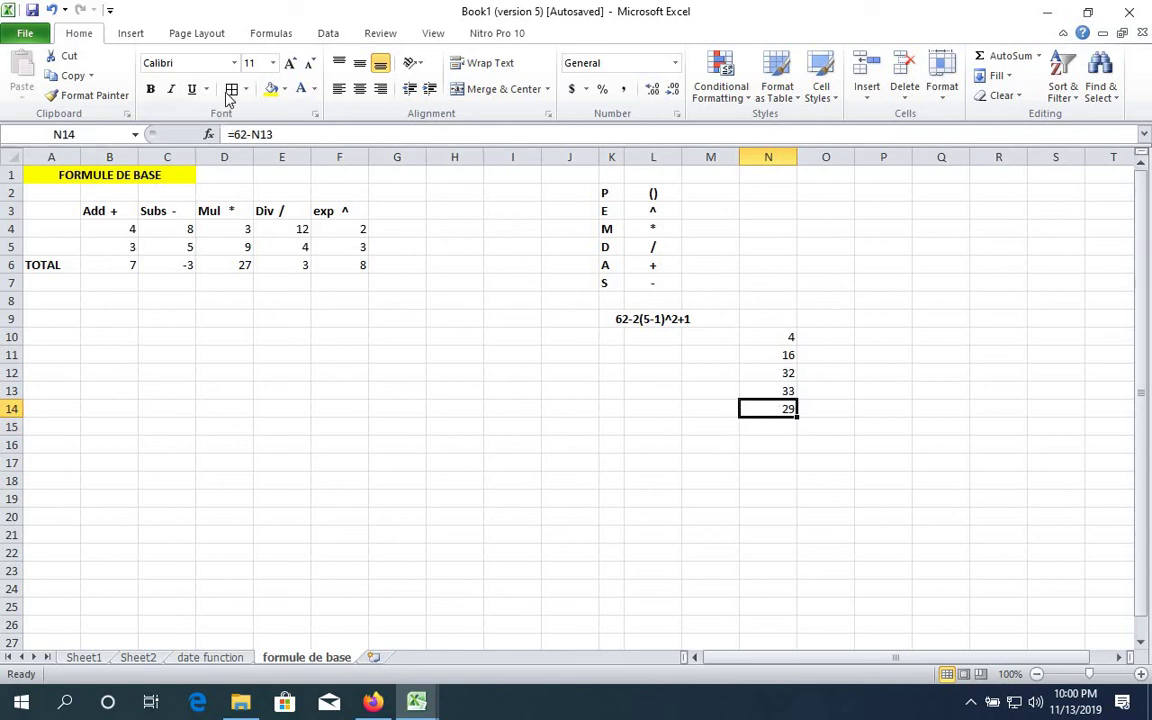
click(653, 442)
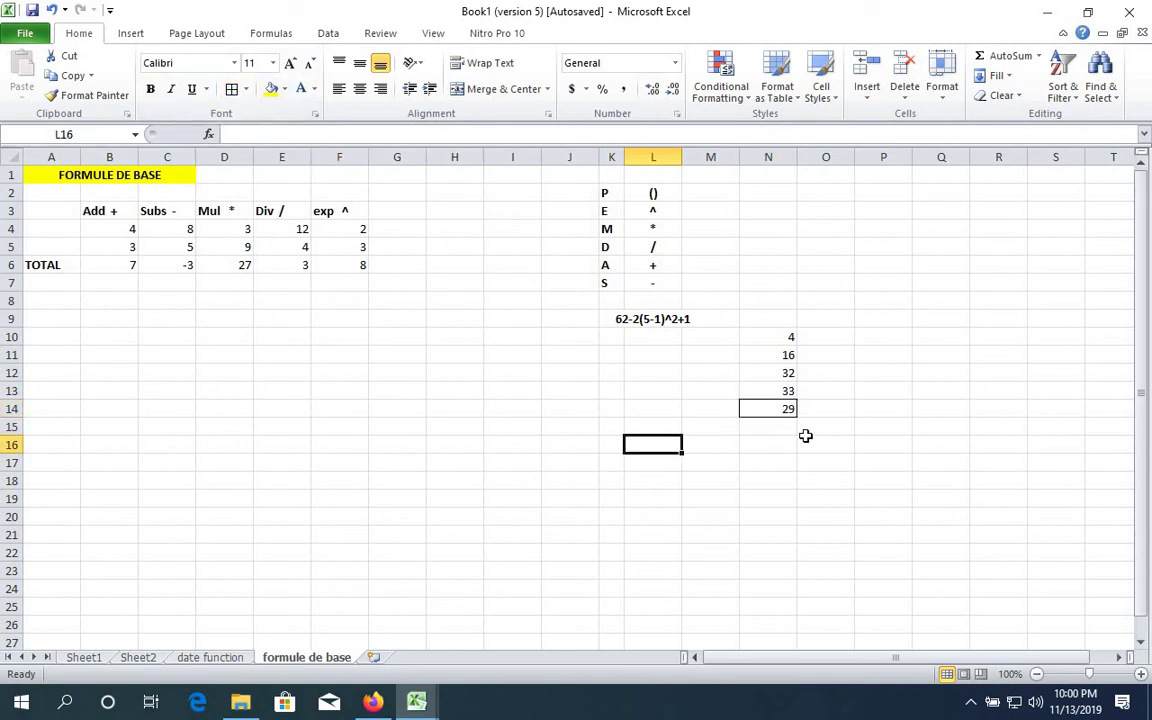